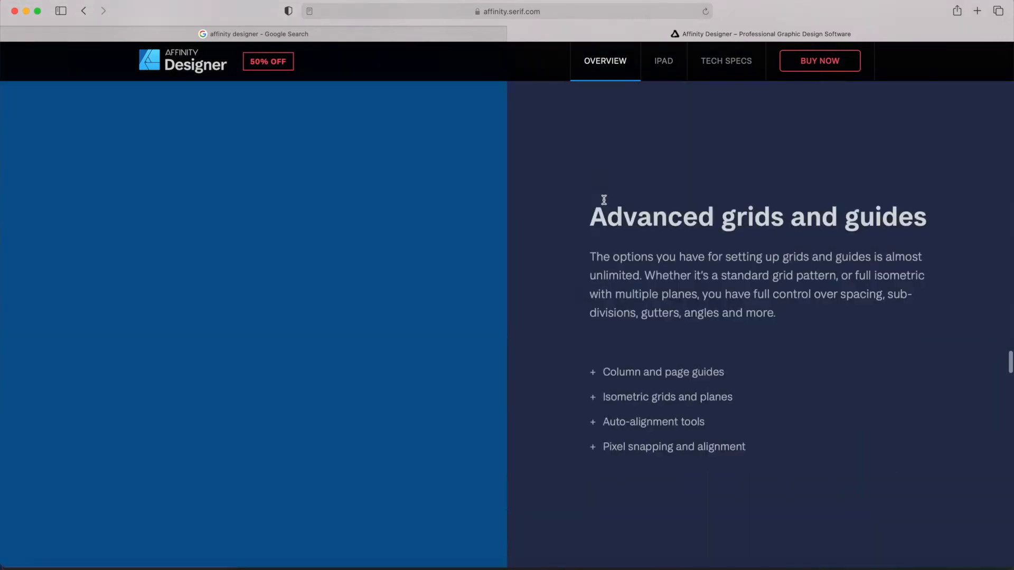
Step: Go to the Affinity Designer buying page on affinity.serif.com
{"action": "left_click", "coordinate": [818, 56]}
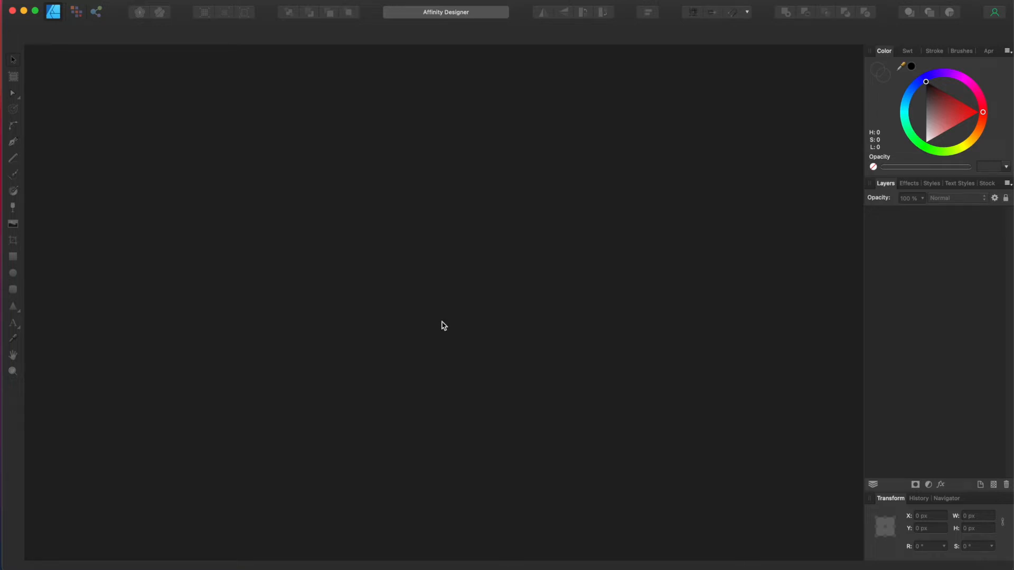
Step: Create a new Letter document with RGB/16 colour format and the Adobe RGB (1998) profile
{"action": "key", "text": "super+n"}
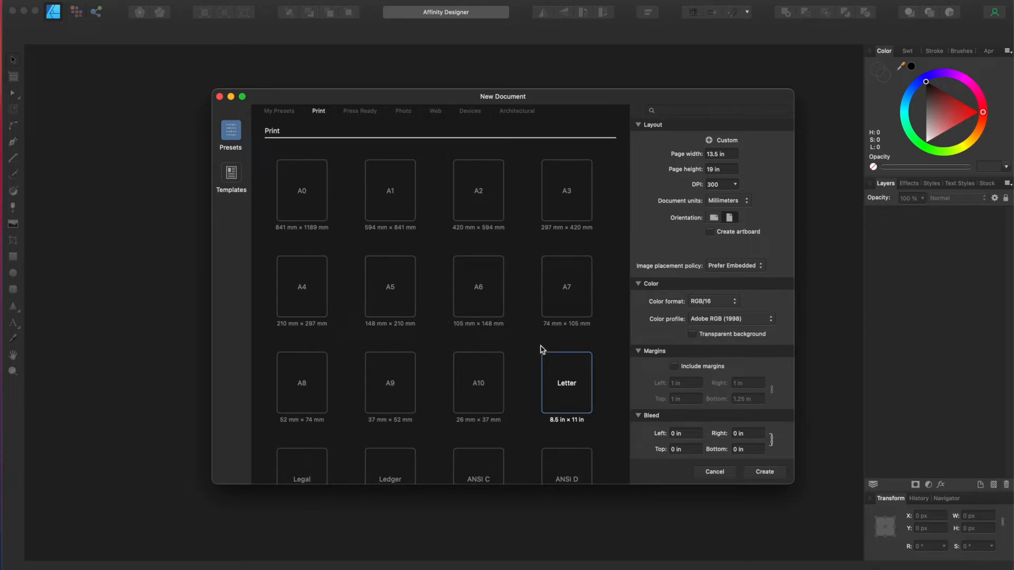
{"action": "scroll", "coordinate": [515, 392], "scroll_direction": "down", "scroll_amount": 3}
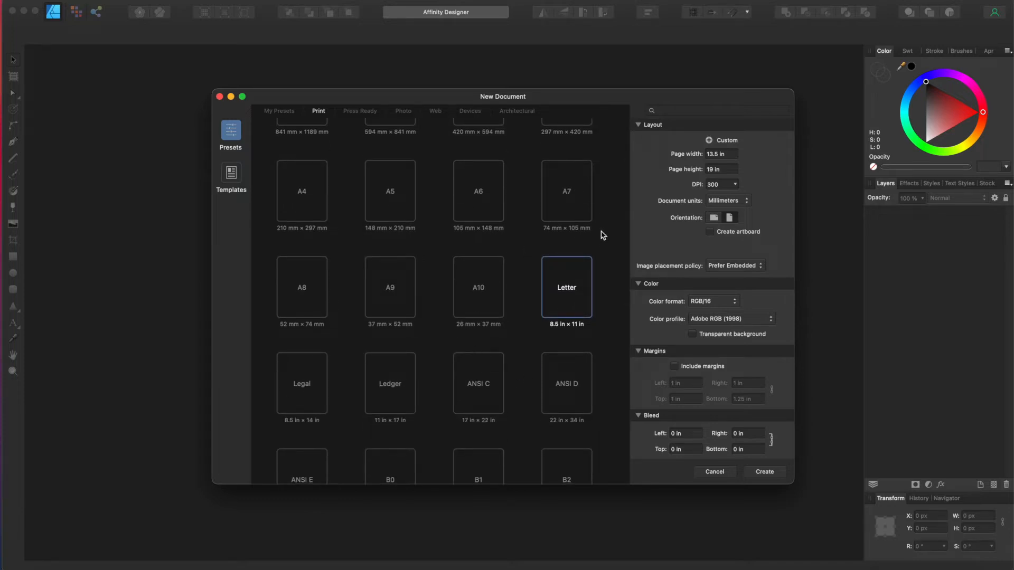
{"action": "left_click", "coordinate": [570, 293]}
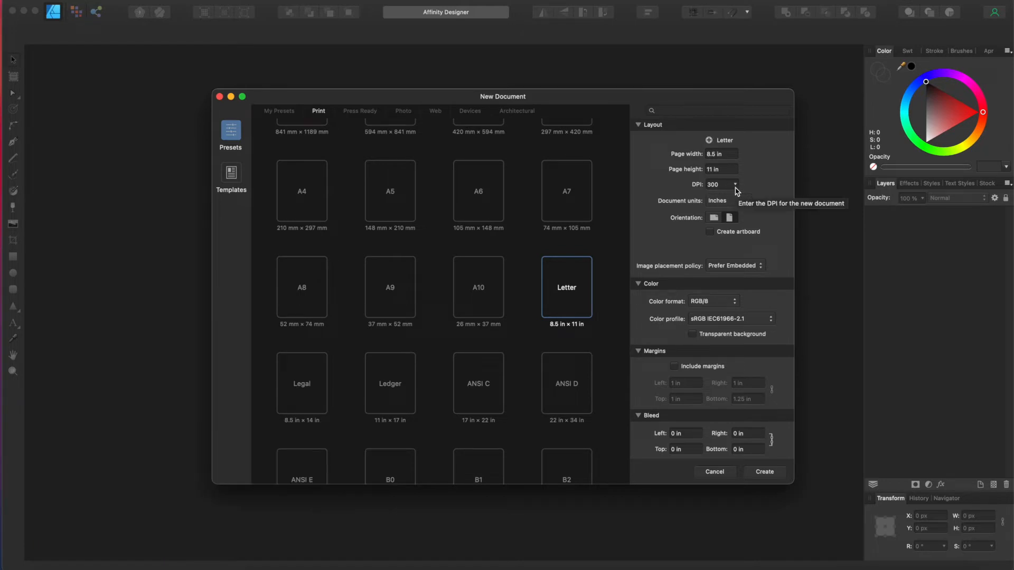
{"action": "left_click", "coordinate": [700, 303]}
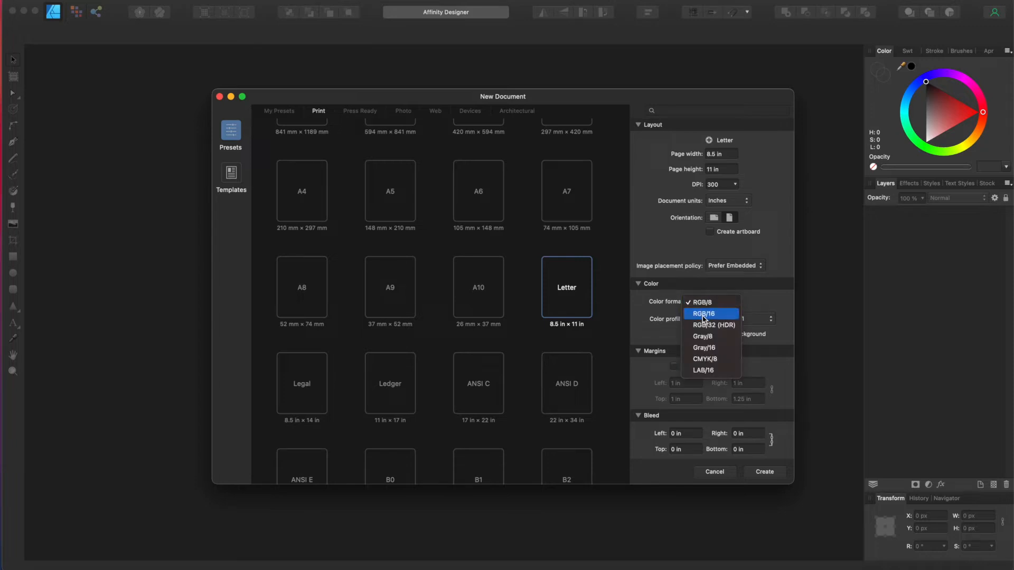
{"action": "left_click", "coordinate": [704, 315]}
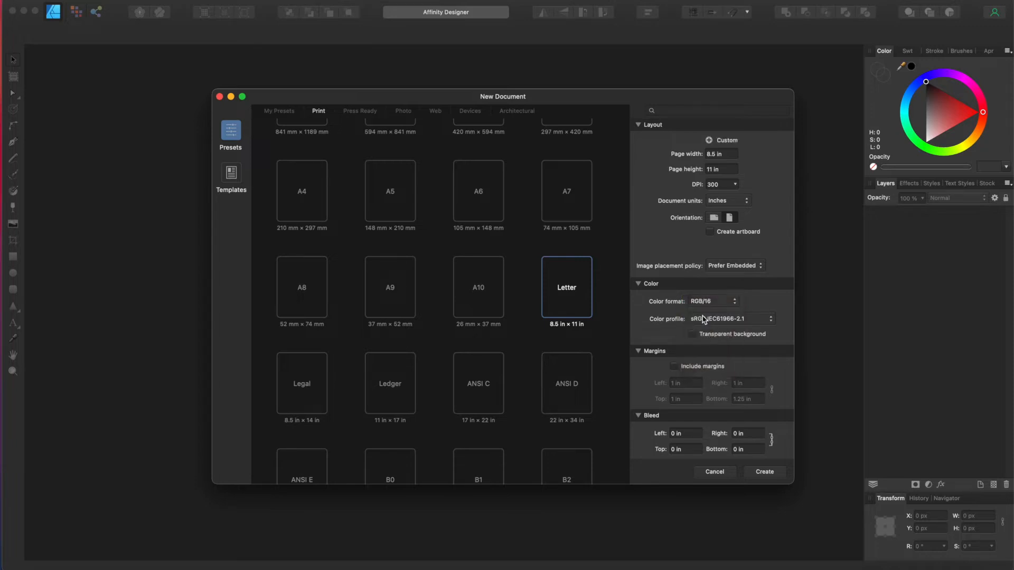
{"action": "left_click", "coordinate": [702, 319]}
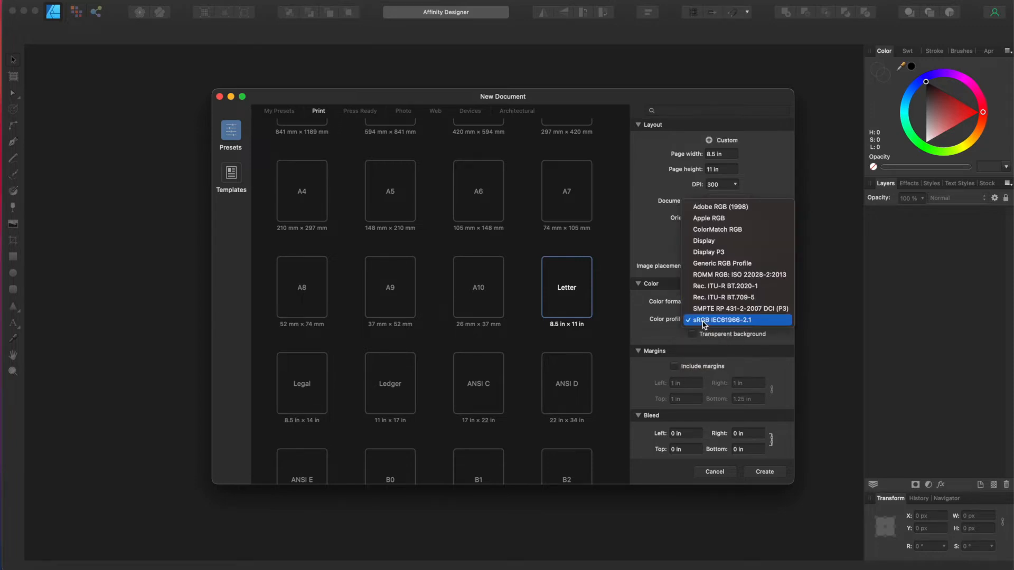
{"action": "left_click", "coordinate": [735, 207]}
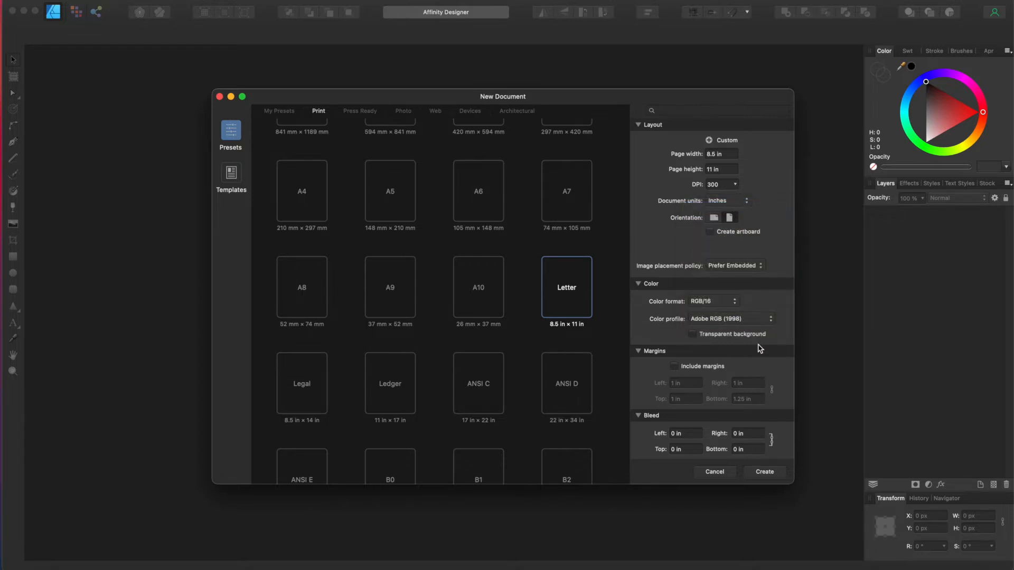
{"action": "left_click", "coordinate": [763, 473]}
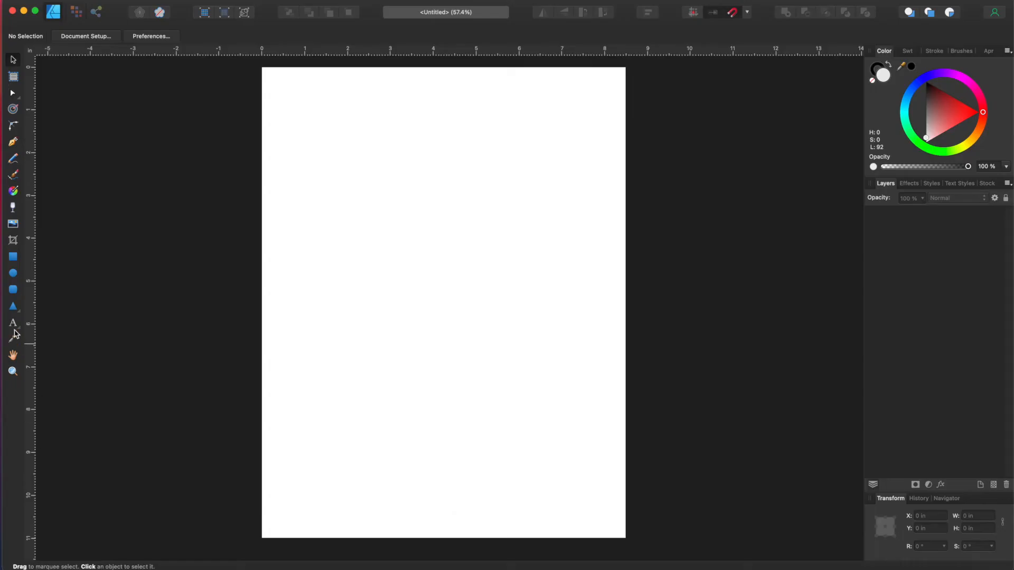
Step: Place an empty Arial art text object about 83 pt tall near the page's top-left
{"action": "left_click", "coordinate": [13, 324]}
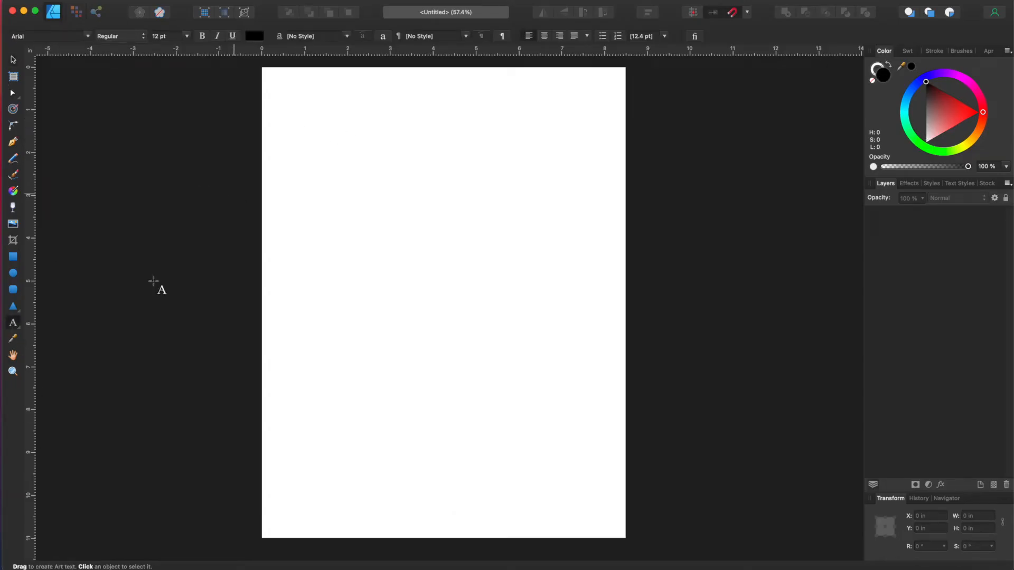
{"action": "left_click", "coordinate": [14, 326]}
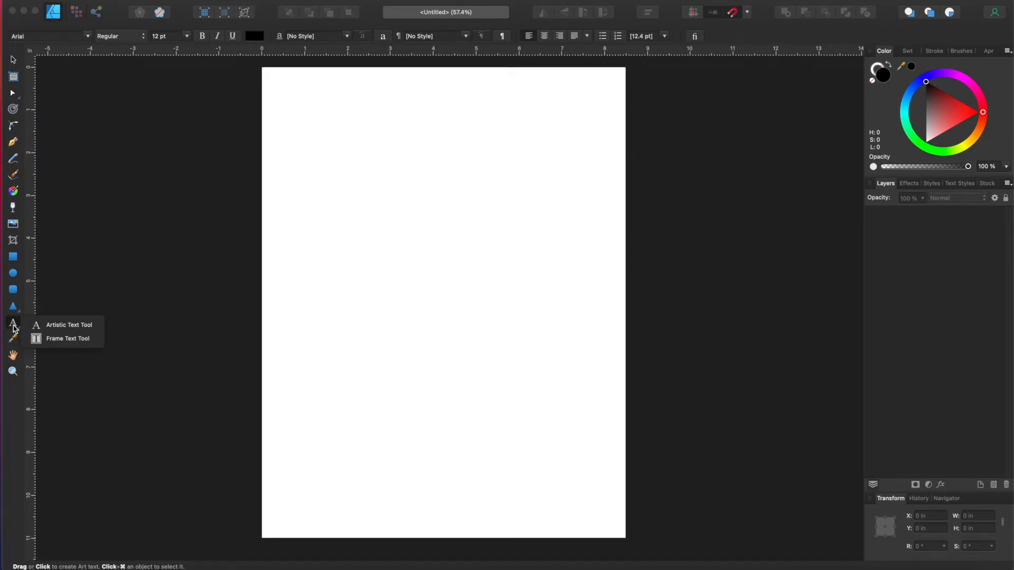
{"action": "left_click", "coordinate": [36, 325]}
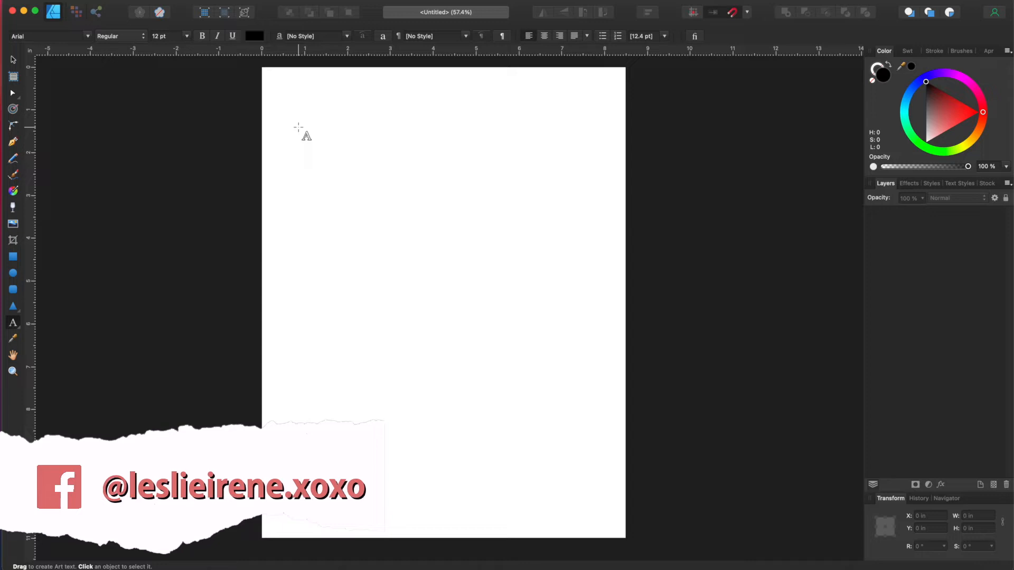
{"action": "left_click_drag", "start_coordinate": [298, 127], "coordinate": [342, 162]}
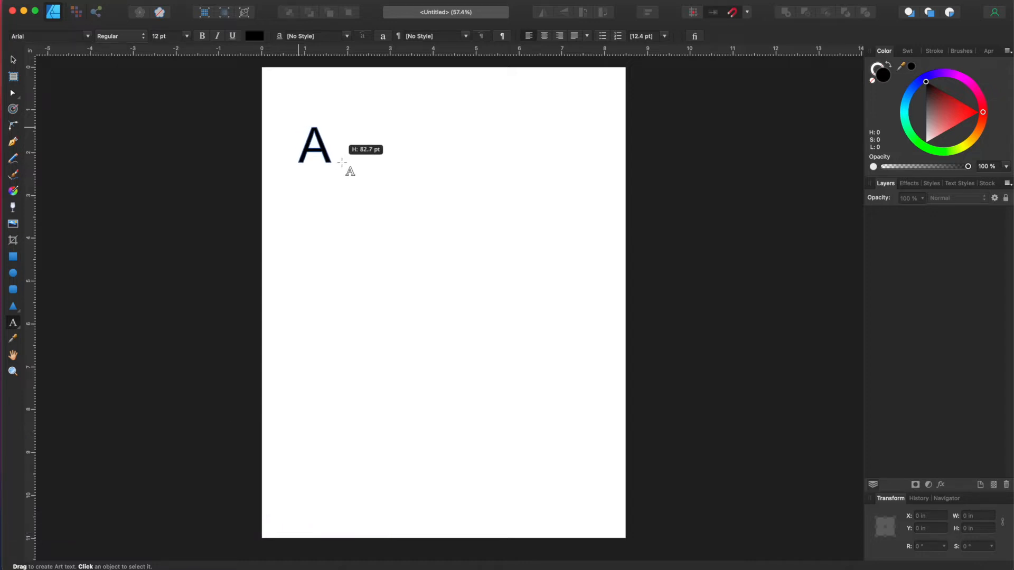
{"action": "left_click_drag", "start_coordinate": [342, 162], "coordinate": [340, 163]}
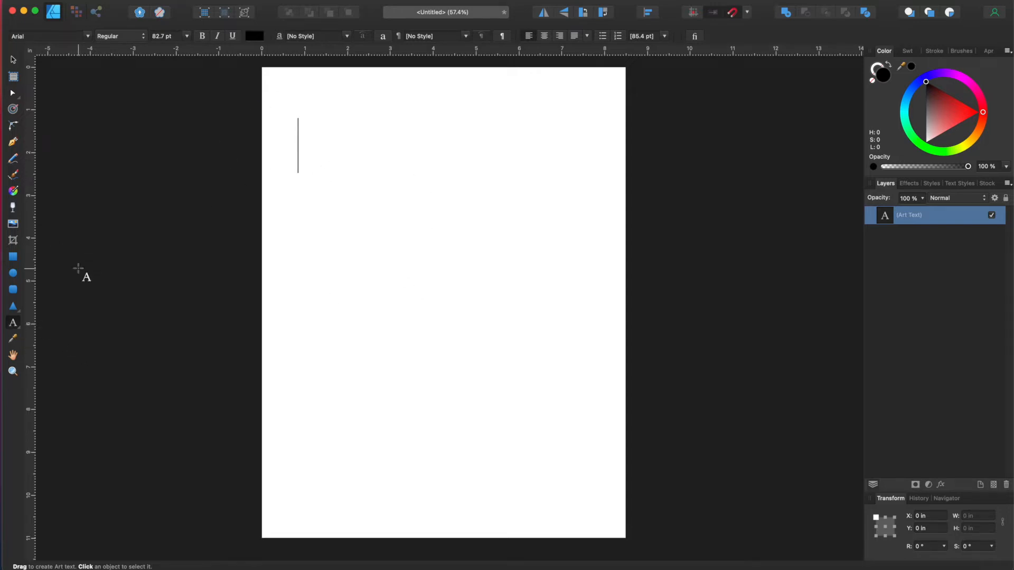
{"action": "left_click", "coordinate": [13, 326]}
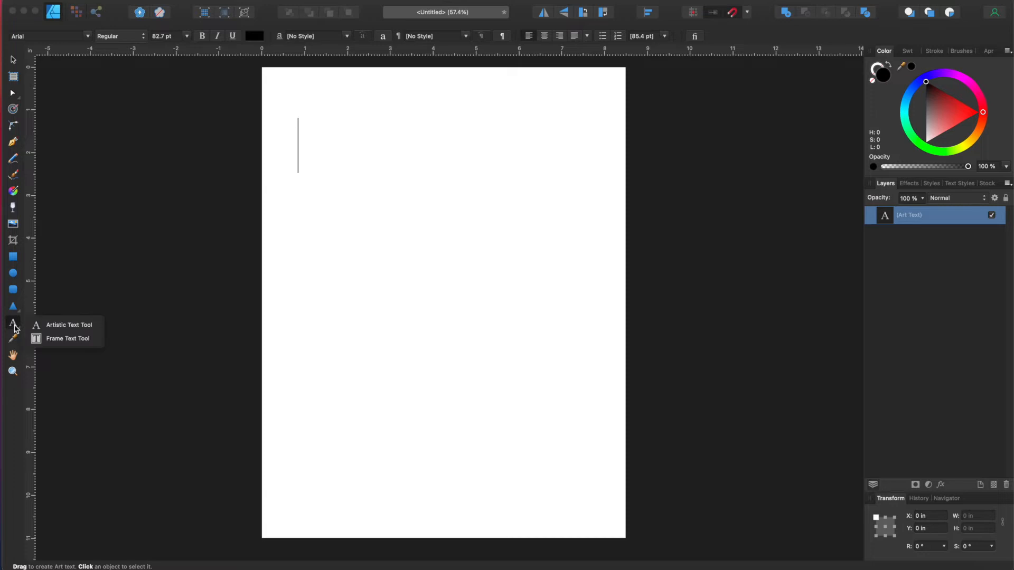
Step: Draw a text frame of sample text and resize it to 4.779 × 5.455 in
{"action": "left_click", "coordinate": [53, 340]}
{"action": "left_click_drag", "start_coordinate": [313, 184], "coordinate": [491, 368]}
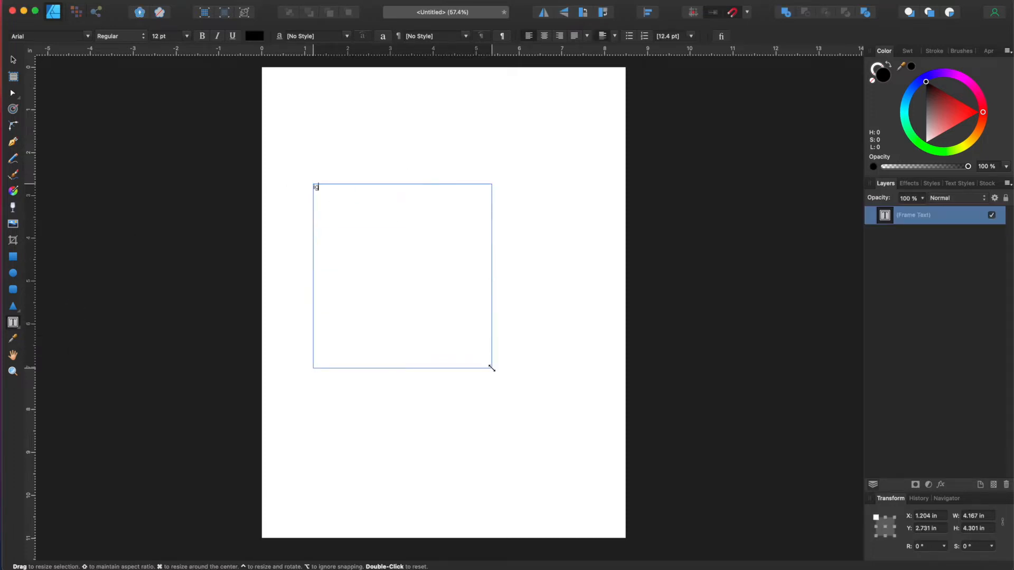
{"action": "key", "text": "Escape"}
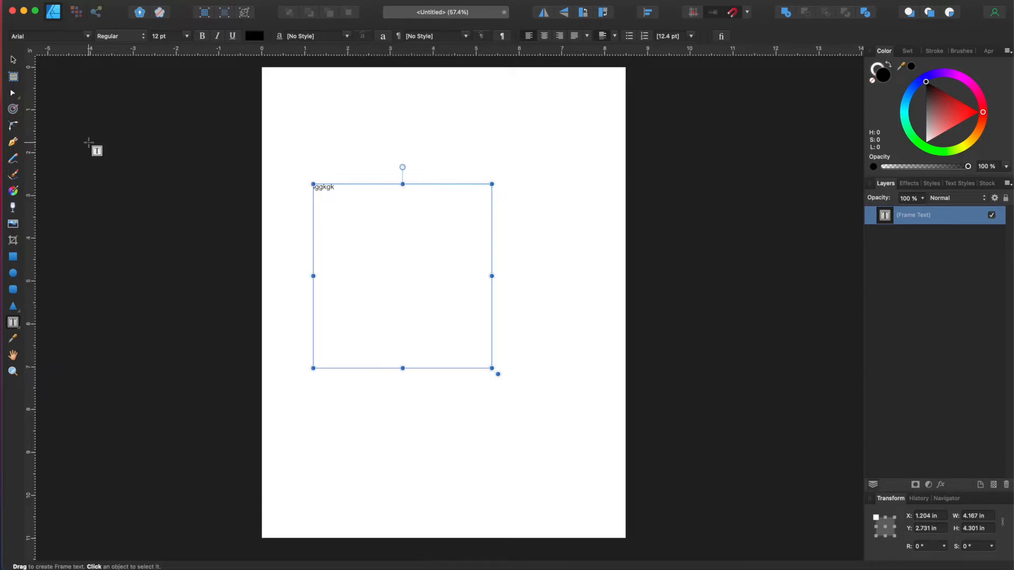
{"action": "left_click", "coordinate": [15, 60]}
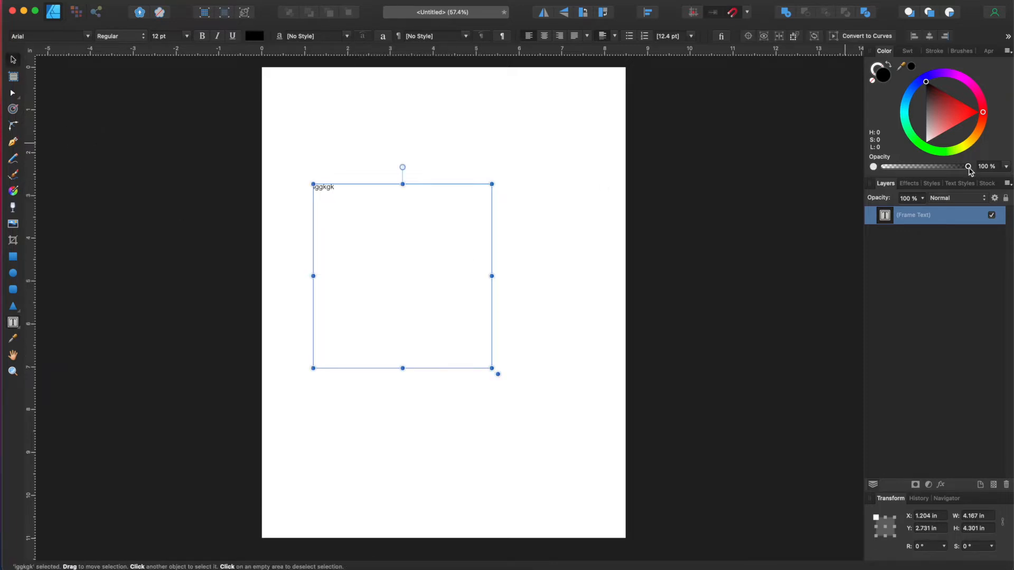
{"action": "double_click", "coordinate": [918, 212]}
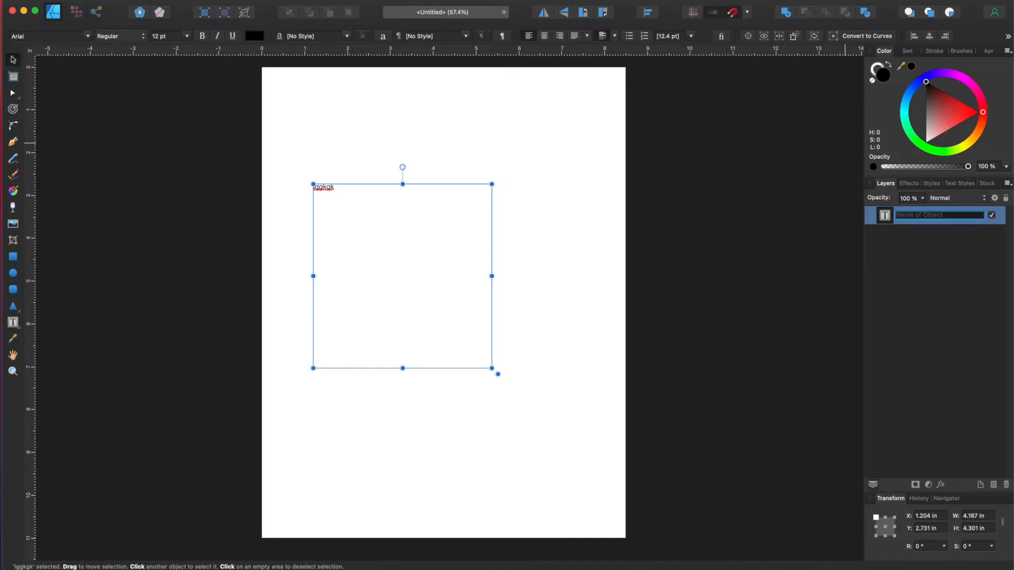
{"action": "left_click", "coordinate": [892, 311]}
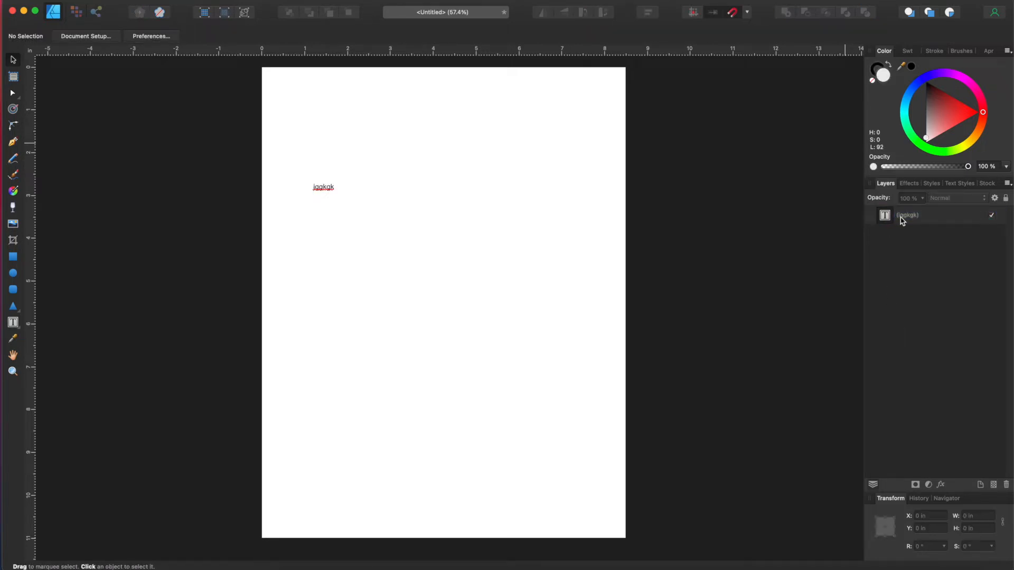
{"action": "left_click", "coordinate": [320, 189]}
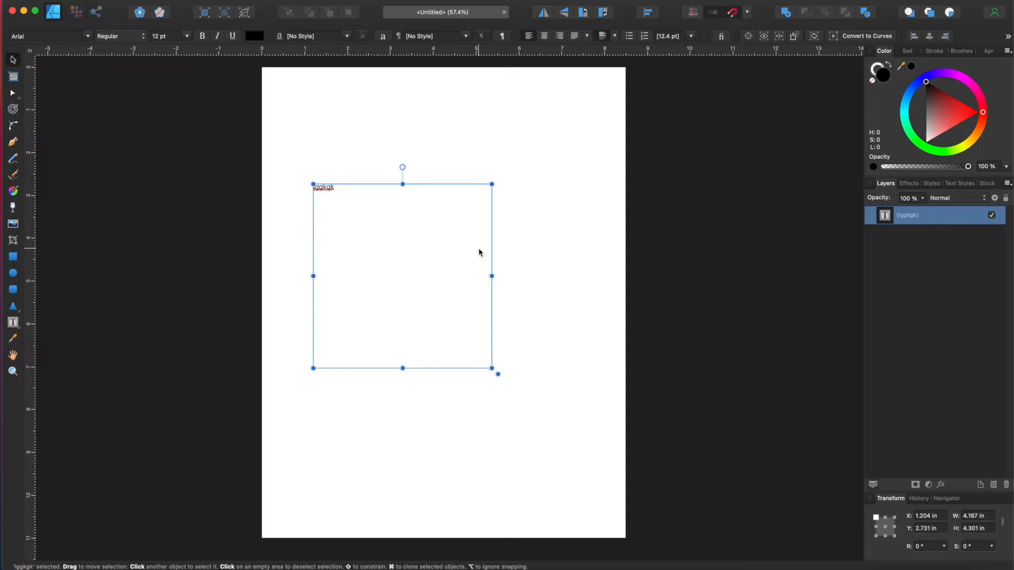
{"action": "left_click_drag", "start_coordinate": [496, 373], "coordinate": [518, 419]}
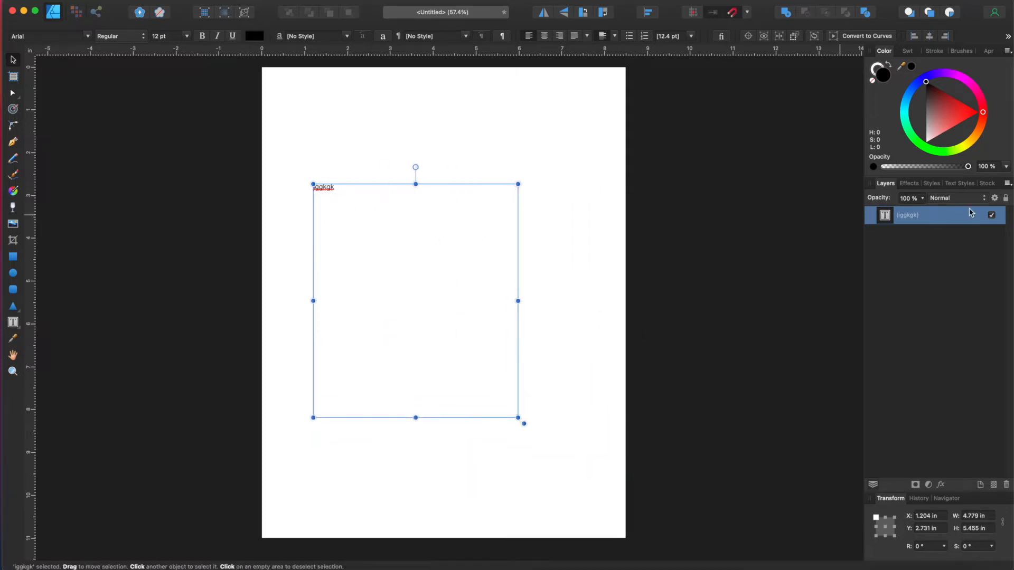
Step: Switch back to the Artistic Text Tool for single-line text
{"action": "left_click", "coordinate": [14, 325]}
{"action": "left_click", "coordinate": [19, 327]}
{"action": "left_click", "coordinate": [28, 323]}
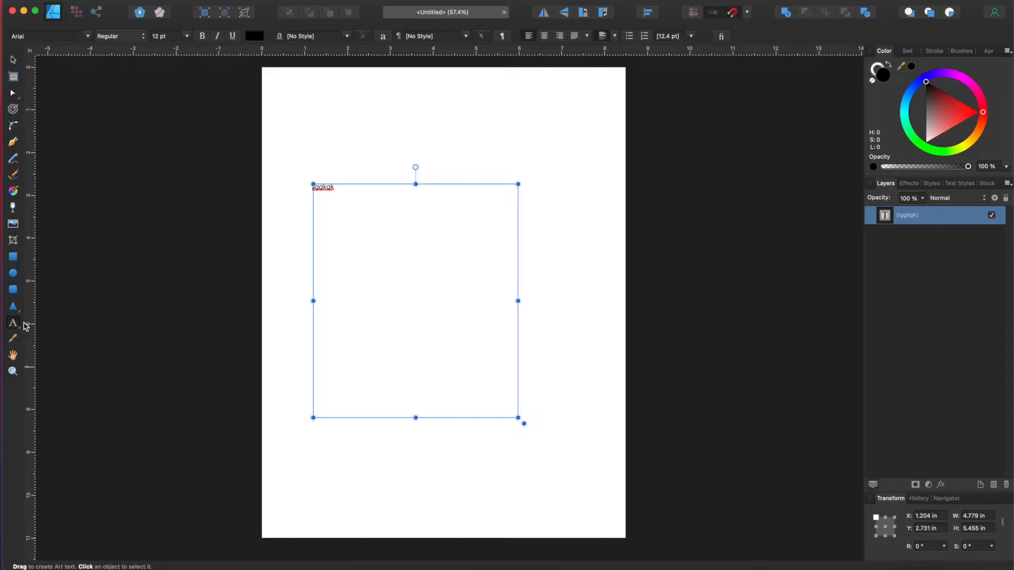
Step: Type a letter 'a' near the page top and enlarge it to about 102 pt
{"action": "left_click_drag", "start_coordinate": [323, 124], "coordinate": [403, 123]}
{"action": "type", "text": "a"}
{"action": "key", "text": "Escape"}
{"action": "left_click", "coordinate": [11, 60]}
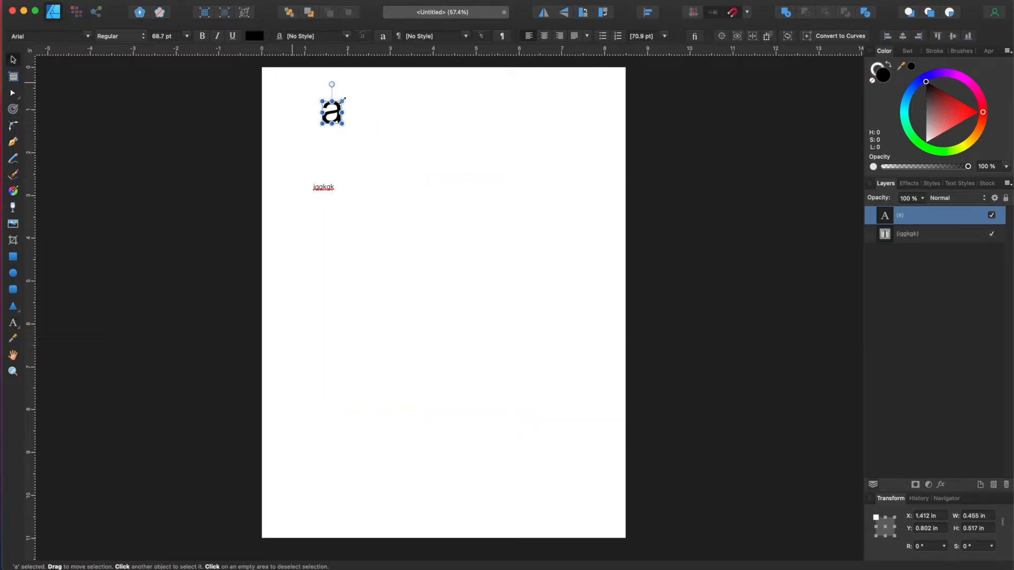
{"action": "left_click_drag", "start_coordinate": [343, 124], "coordinate": [365, 125]}
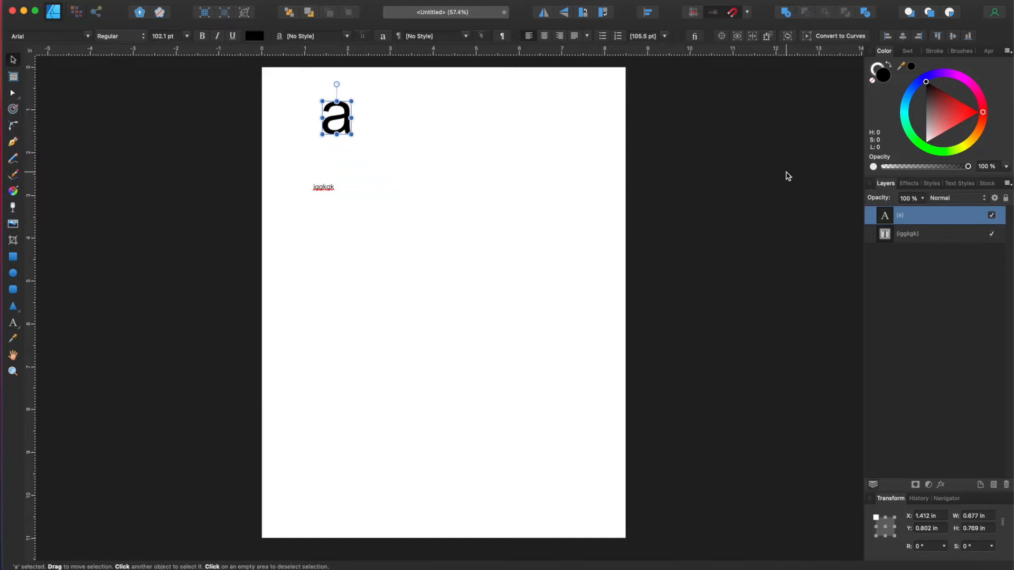
Step: Select the text frame and check its font size, leaving it at 12 pt
{"action": "left_click", "coordinate": [324, 192]}
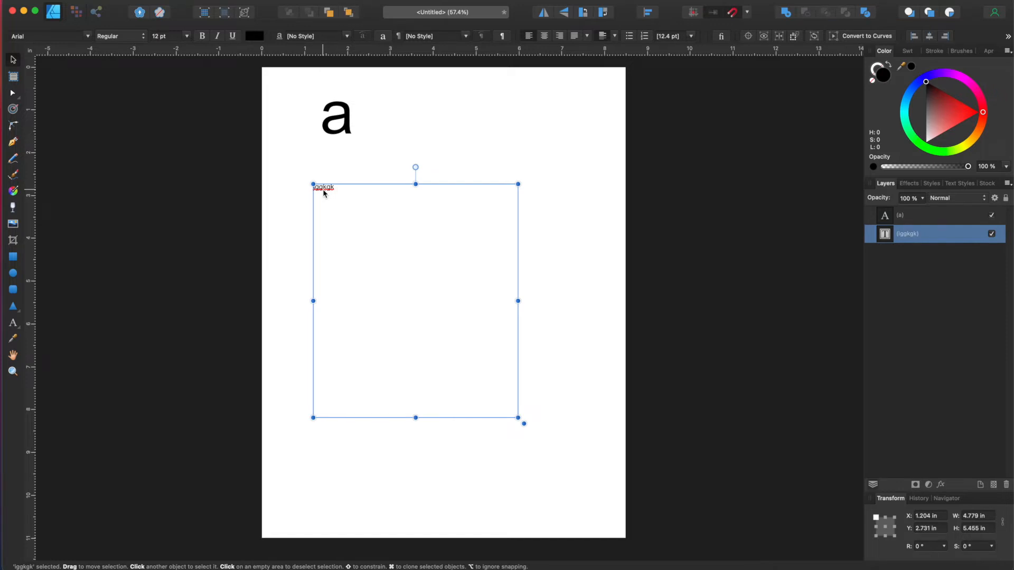
{"action": "left_click", "coordinate": [187, 36]}
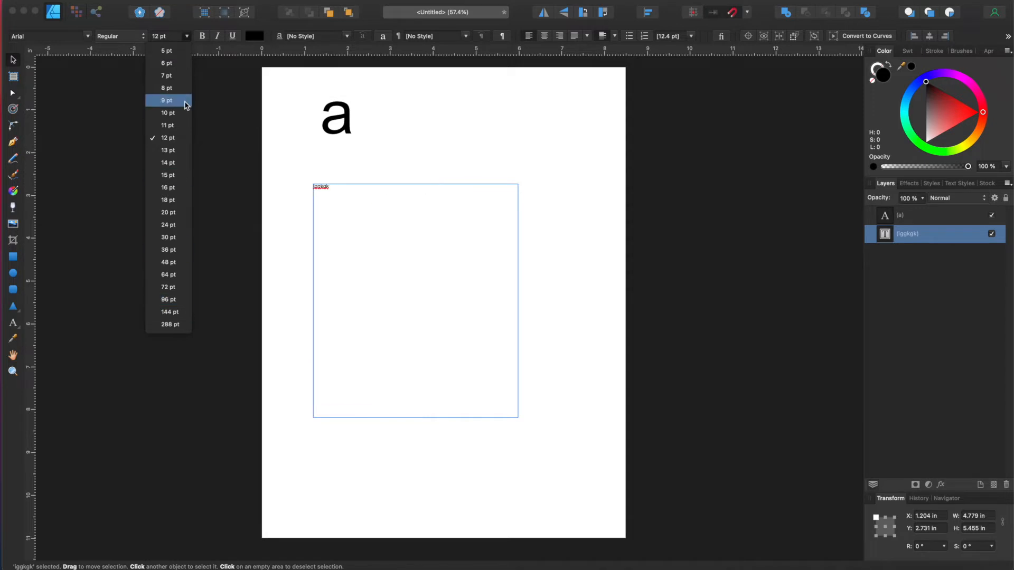
{"action": "left_click", "coordinate": [486, 127]}
{"action": "left_click", "coordinate": [921, 236]}
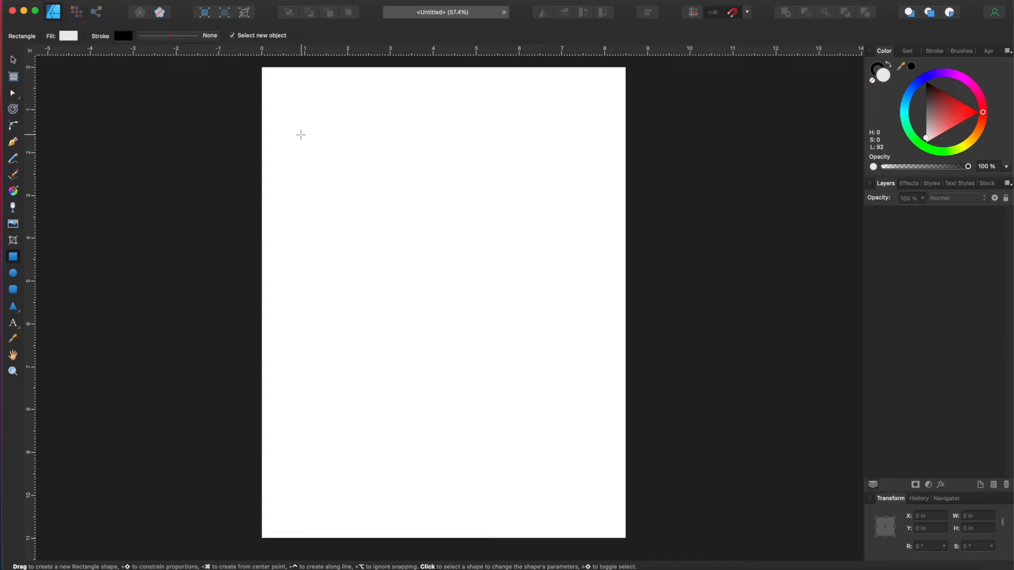
Step: Draw a light grey rectangle about 4.86 × 3.75 in in the page's upper-left
{"action": "left_click_drag", "start_coordinate": [301, 134], "coordinate": [509, 295]}
{"action": "left_click", "coordinate": [17, 310]}
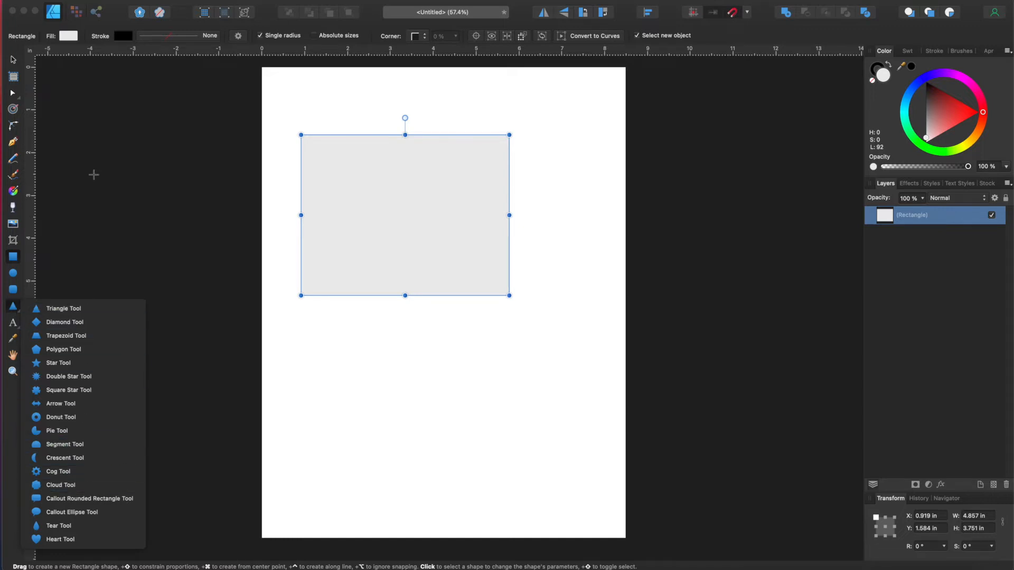
Step: Dismiss the shape choices, deselect the rectangle and return to the Move Tool
{"action": "left_click", "coordinate": [113, 125]}
{"action": "left_click", "coordinate": [421, 414]}
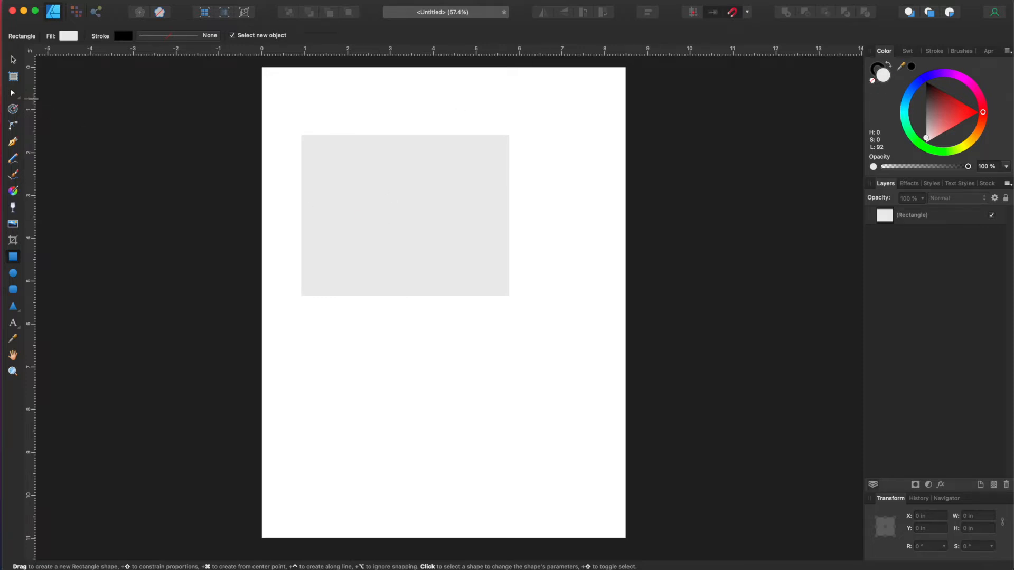
{"action": "left_click", "coordinate": [12, 62]}
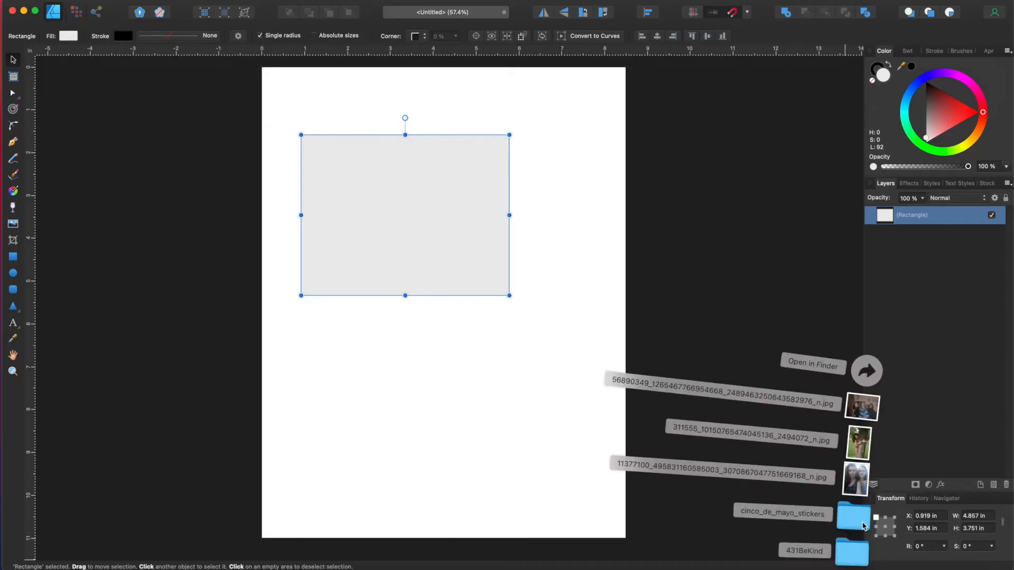
Step: Place the tree photo over the rectangle's lower part and also open it as its own document
{"action": "left_click_drag", "start_coordinate": [847, 443], "coordinate": [423, 296]}
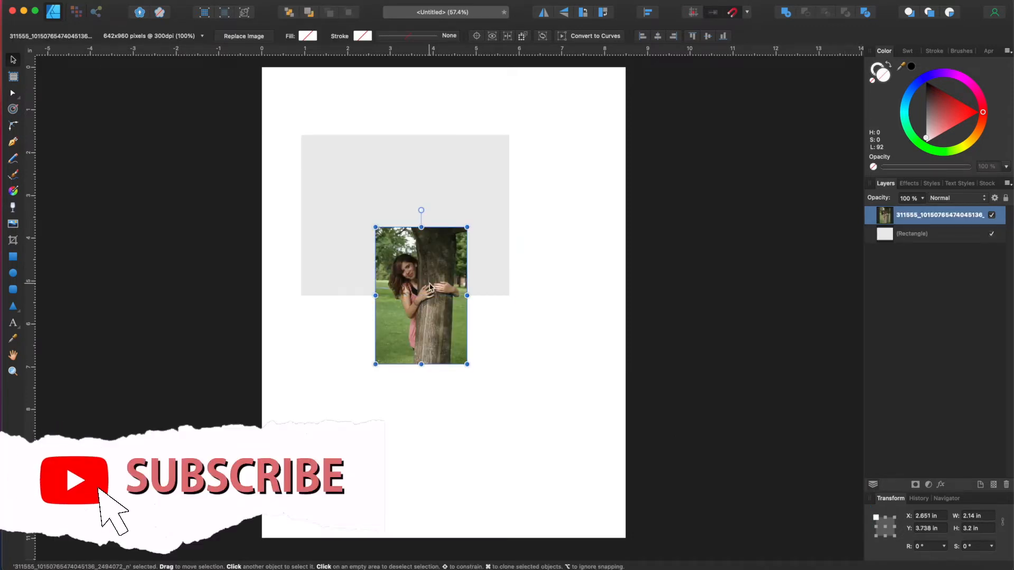
{"action": "left_click_drag", "start_coordinate": [452, 327], "coordinate": [404, 343]}
{"action": "left_click_drag", "start_coordinate": [415, 415], "coordinate": [453, 351]}
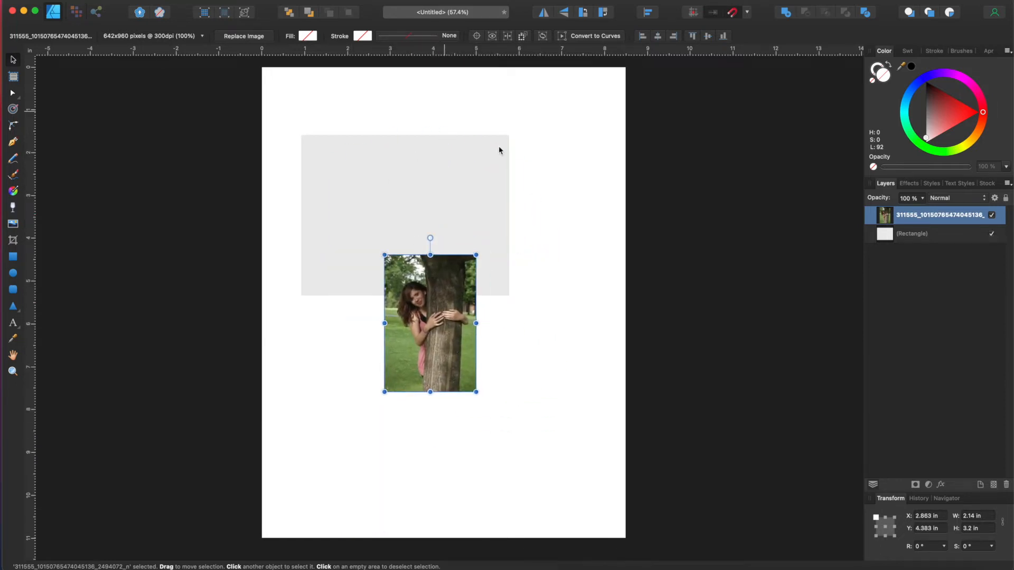
{"action": "left_click", "coordinate": [848, 568]}
{"action": "left_click_drag", "start_coordinate": [859, 444], "coordinate": [758, 295]}
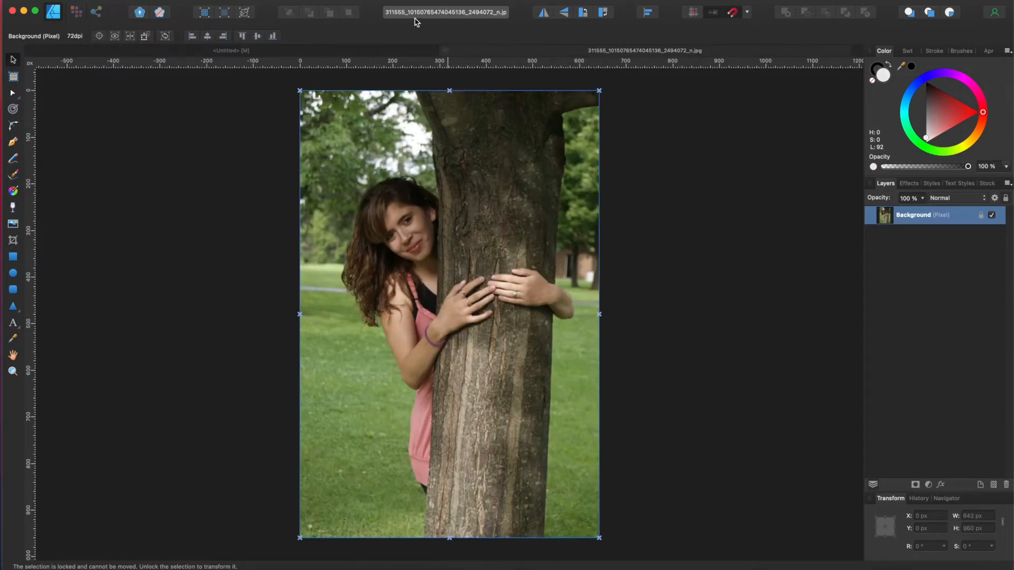
Step: Close the separate photo document and move the photo up onto the grey rectangle
{"action": "left_click", "coordinate": [445, 51]}
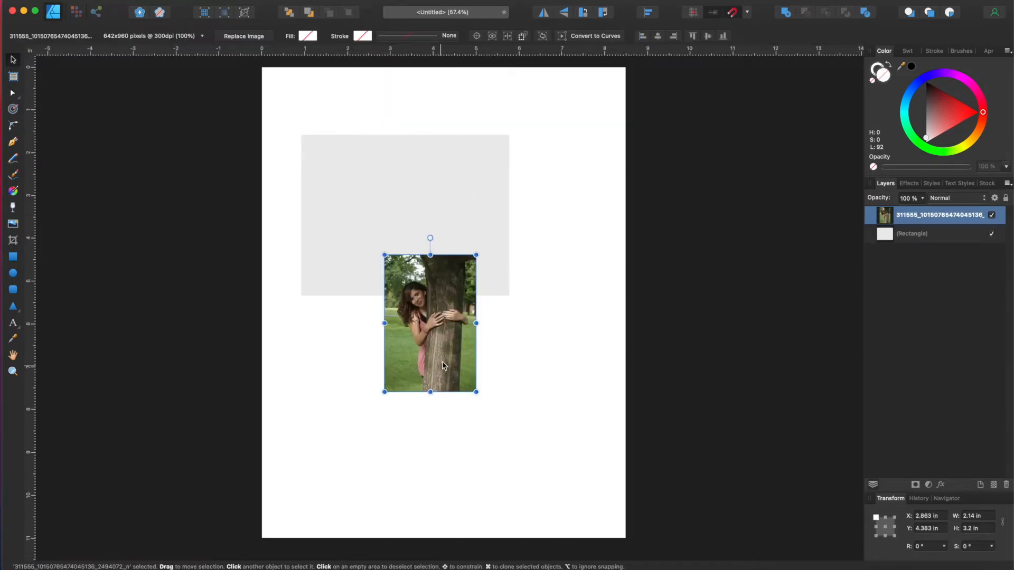
{"action": "left_click_drag", "start_coordinate": [455, 367], "coordinate": [502, 288]}
{"action": "left_click", "coordinate": [506, 218]}
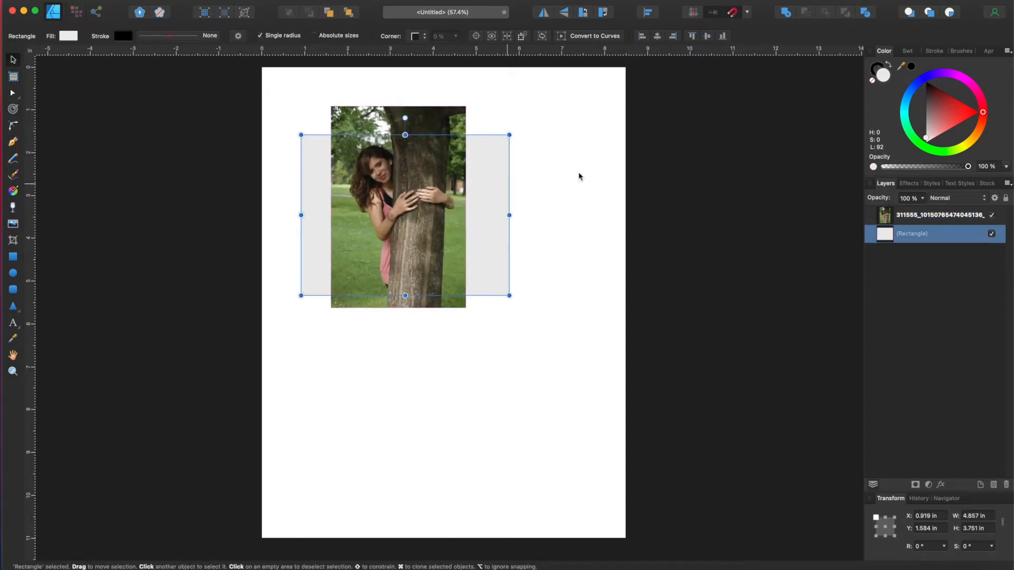
Step: Clip the photo inside the rectangle and enlarge it to about 5.18 × 5.83 in
{"action": "left_click", "coordinate": [890, 220]}
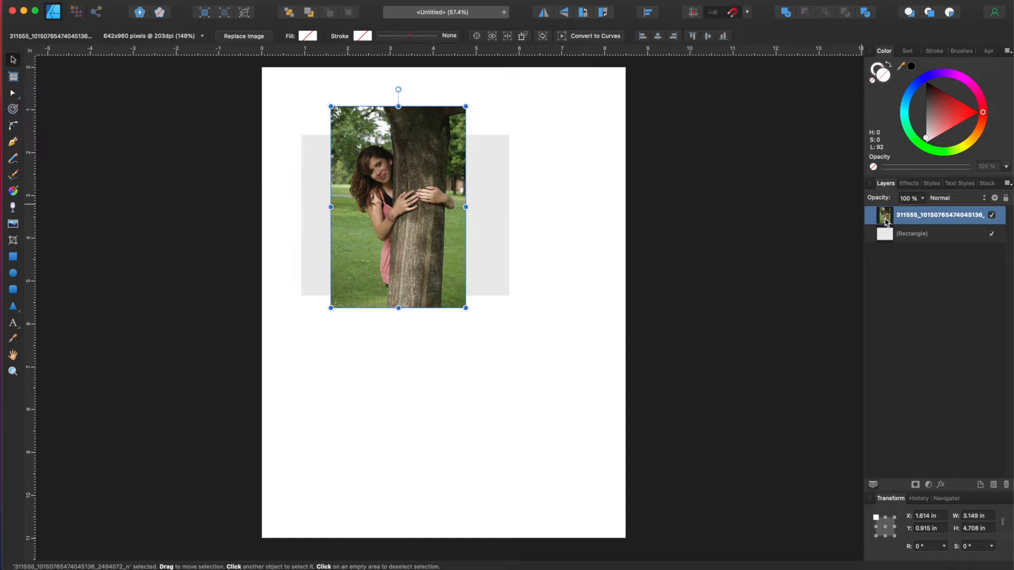
{"action": "left_click_drag", "start_coordinate": [885, 223], "coordinate": [896, 249]}
{"action": "left_click_drag", "start_coordinate": [335, 219], "coordinate": [294, 207]}
{"action": "left_click_drag", "start_coordinate": [489, 207], "coordinate": [516, 207]}
{"action": "left_click_drag", "start_coordinate": [403, 300], "coordinate": [405, 364]}
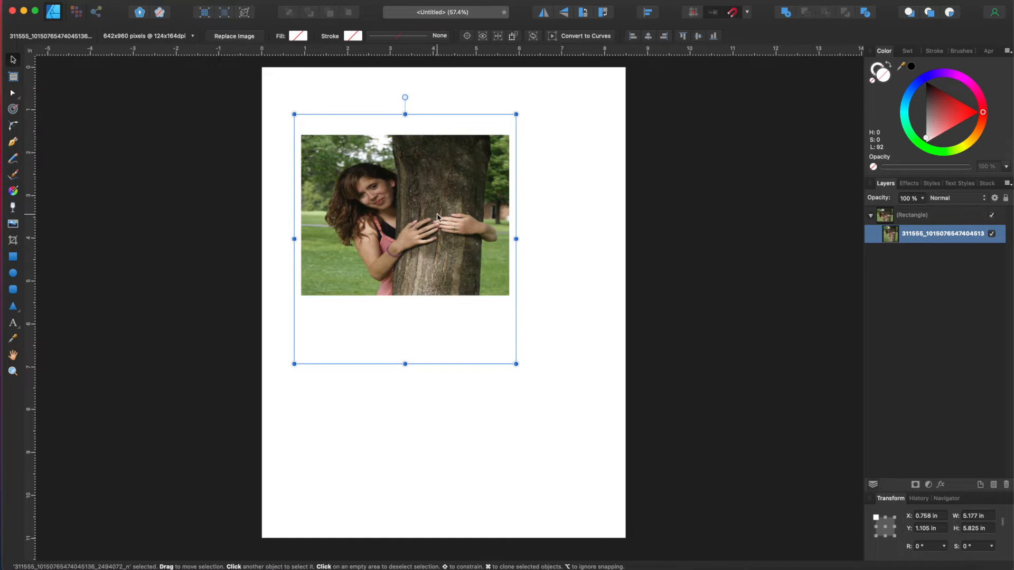
{"action": "left_click_drag", "start_coordinate": [436, 214], "coordinate": [436, 195]}
Step: Paint a pixel selection across the grey rectangle, delete it, then undo the deletion
{"action": "left_click", "coordinate": [577, 314]}
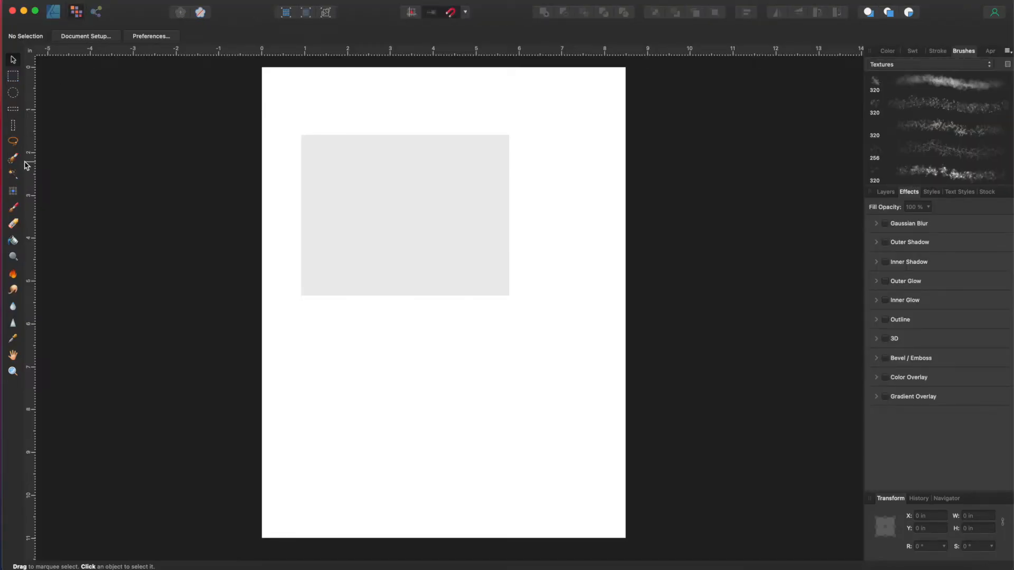
{"action": "key", "text": "w"}
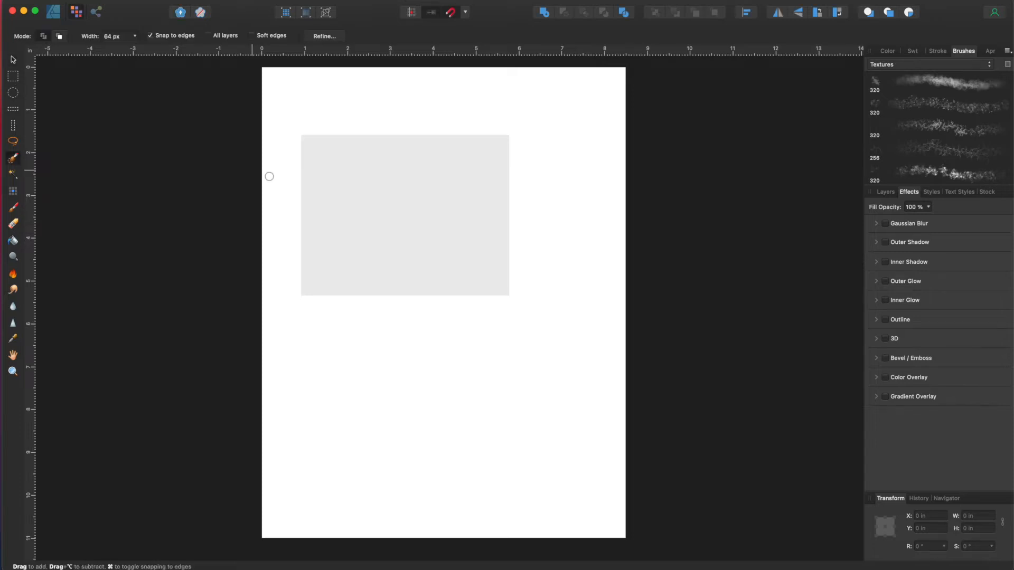
{"action": "left_click_drag", "start_coordinate": [391, 169], "coordinate": [331, 197]}
{"action": "mouse_move", "coordinate": [400, 215]}
{"action": "left_mouse_down"}
{"action": "mouse_move", "coordinate": [371, 187]}
{"action": "mouse_move", "coordinate": [368, 165]}
{"action": "mouse_move", "coordinate": [386, 217]}
{"action": "mouse_move", "coordinate": [435, 263]}
{"action": "mouse_move", "coordinate": [440, 234]}
{"action": "mouse_move", "coordinate": [353, 245]}
{"action": "mouse_move", "coordinate": [330, 277]}
{"action": "left_mouse_up"}
{"action": "mouse_move", "coordinate": [315, 182]}
{"action": "left_mouse_down"}
{"action": "mouse_move", "coordinate": [478, 134]}
{"action": "mouse_move", "coordinate": [478, 266]}
{"action": "mouse_move", "coordinate": [355, 279]}
{"action": "mouse_move", "coordinate": [411, 242]}
{"action": "mouse_move", "coordinate": [368, 205]}
{"action": "mouse_move", "coordinate": [452, 250]}
{"action": "mouse_move", "coordinate": [486, 244]}
{"action": "mouse_move", "coordinate": [478, 170]}
{"action": "left_mouse_up"}
{"action": "key", "text": "Delete"}
{"action": "key", "text": "super+z"}
Step: Clear the pixel selection, try the Erase Brush, and leave the rectangle deselected
{"action": "left_click", "coordinate": [890, 191]}
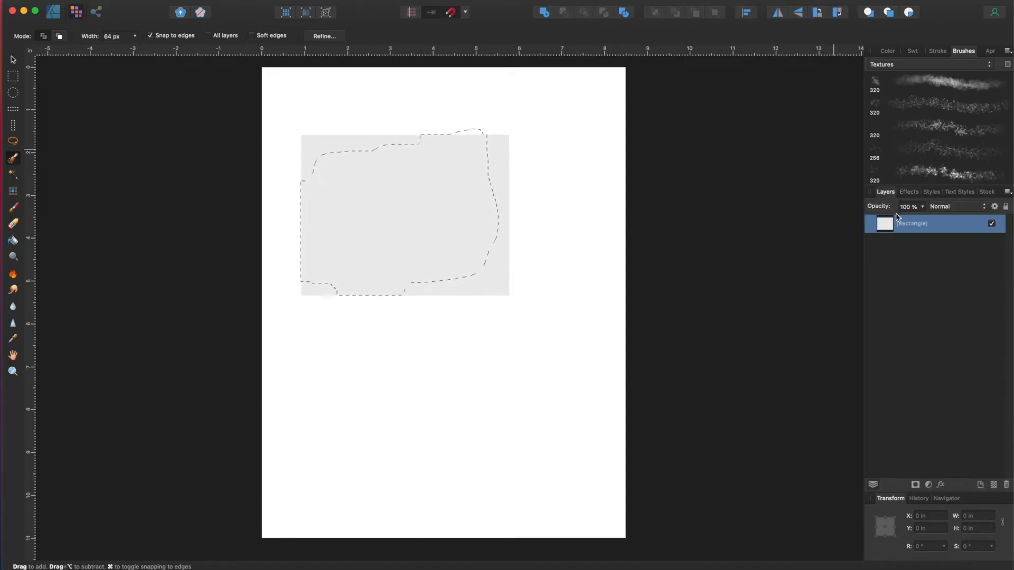
{"action": "key", "text": "super+d"}
{"action": "left_click", "coordinate": [15, 226]}
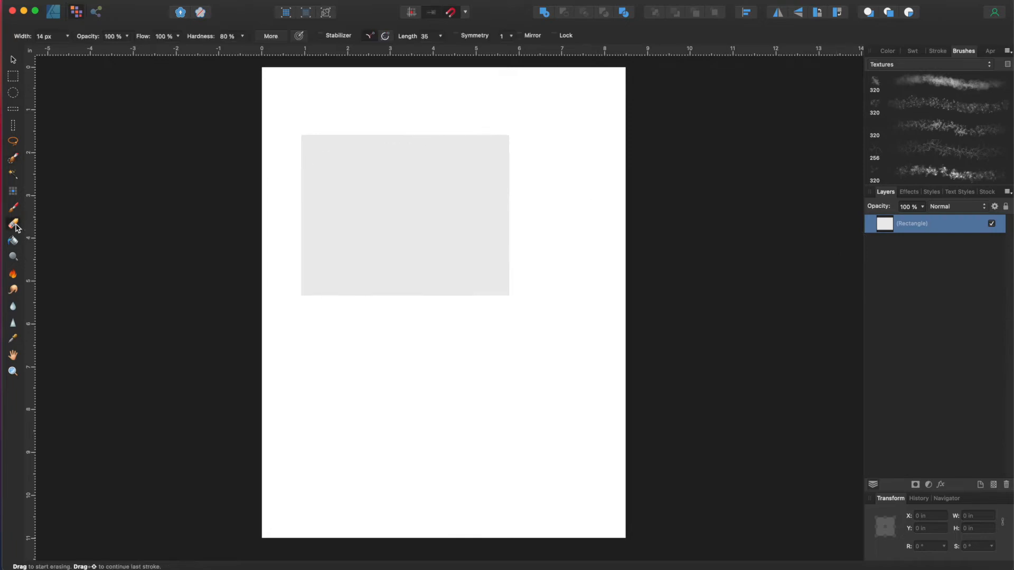
{"action": "left_click", "coordinate": [13, 59]}
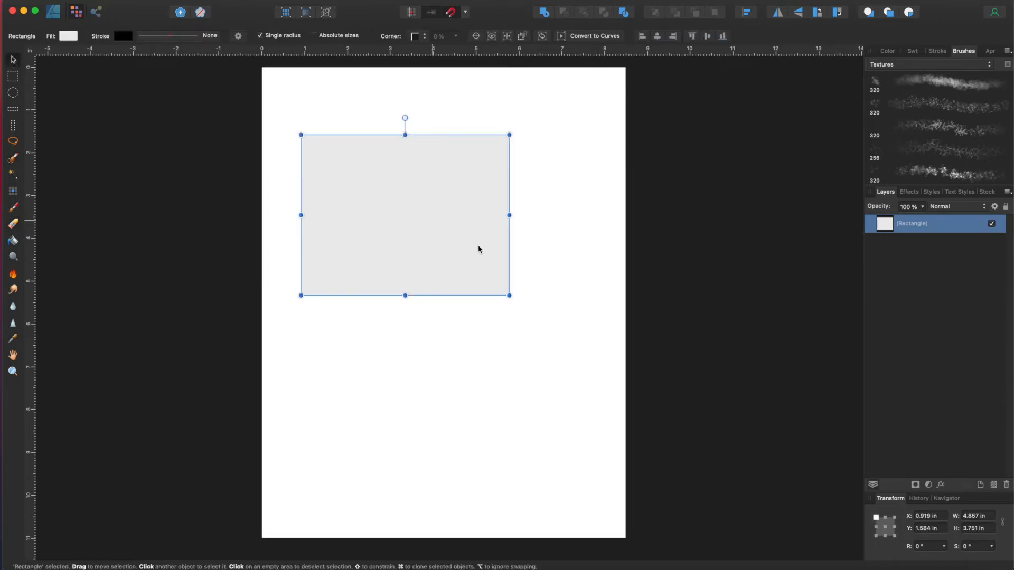
{"action": "left_click", "coordinate": [548, 434]}
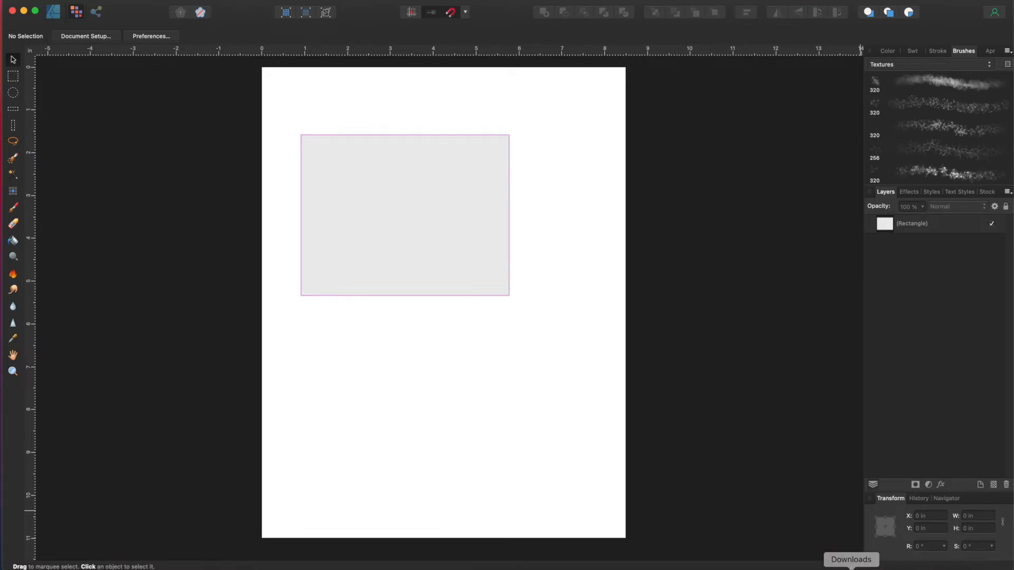
Step: Place the tree photo from Downloads over the grey rectangle and enlarge it to 3.247 × 4.856 in
{"action": "left_click", "coordinate": [852, 560]}
{"action": "left_click_drag", "start_coordinate": [858, 443], "coordinate": [422, 231]}
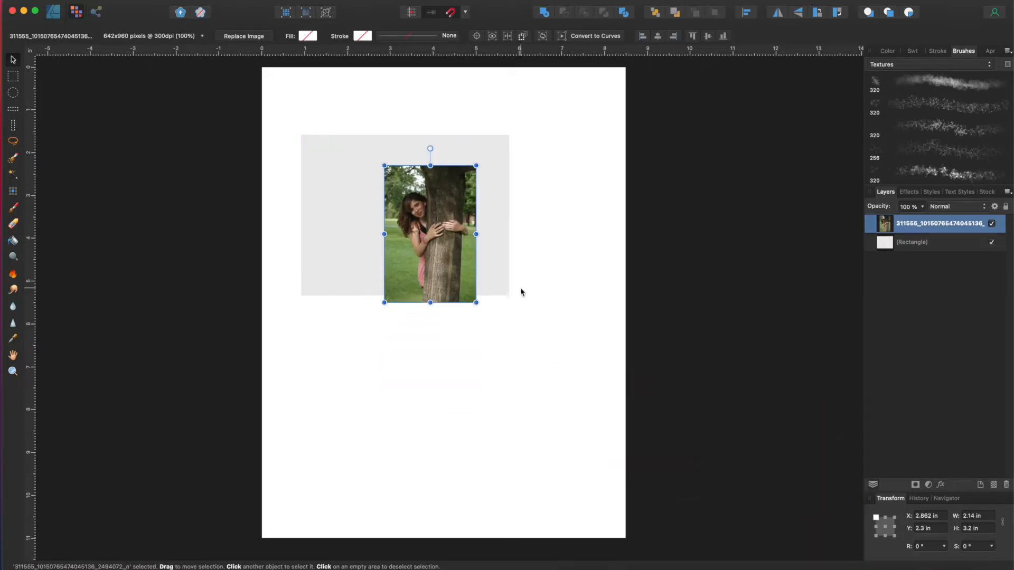
{"action": "mouse_move", "coordinate": [476, 302]}
{"action": "left_mouse_down"}
{"action": "mouse_move", "coordinate": [544, 362]}
{"action": "mouse_move", "coordinate": [438, 292]}
{"action": "left_mouse_up"}
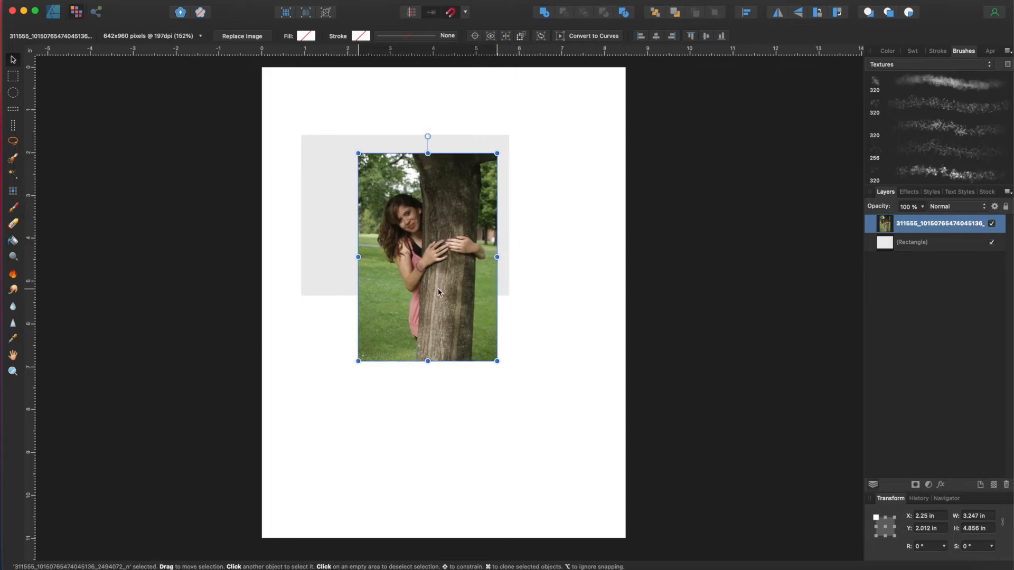
{"action": "left_click", "coordinate": [13, 207]}
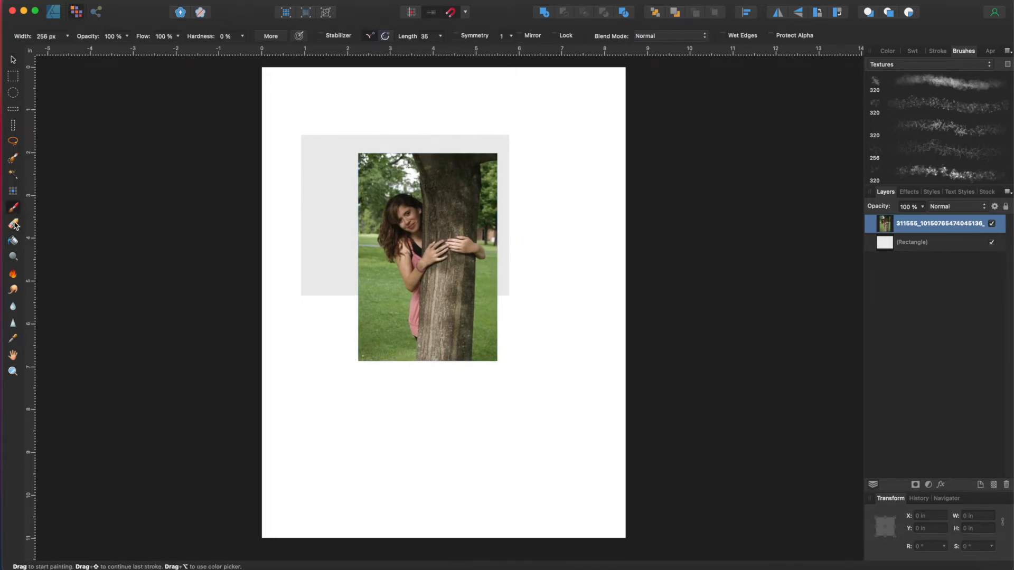
Step: Brush-select and delete the girl and grass, then undo the deletion and deselect
{"action": "left_click", "coordinate": [14, 159]}
{"action": "mouse_move", "coordinate": [410, 216]}
{"action": "left_mouse_down"}
{"action": "mouse_move", "coordinate": [436, 201]}
{"action": "mouse_move", "coordinate": [393, 208]}
{"action": "mouse_move", "coordinate": [410, 310]}
{"action": "mouse_move", "coordinate": [424, 305]}
{"action": "mouse_move", "coordinate": [412, 342]}
{"action": "left_mouse_up"}
{"action": "key", "text": "Delete"}
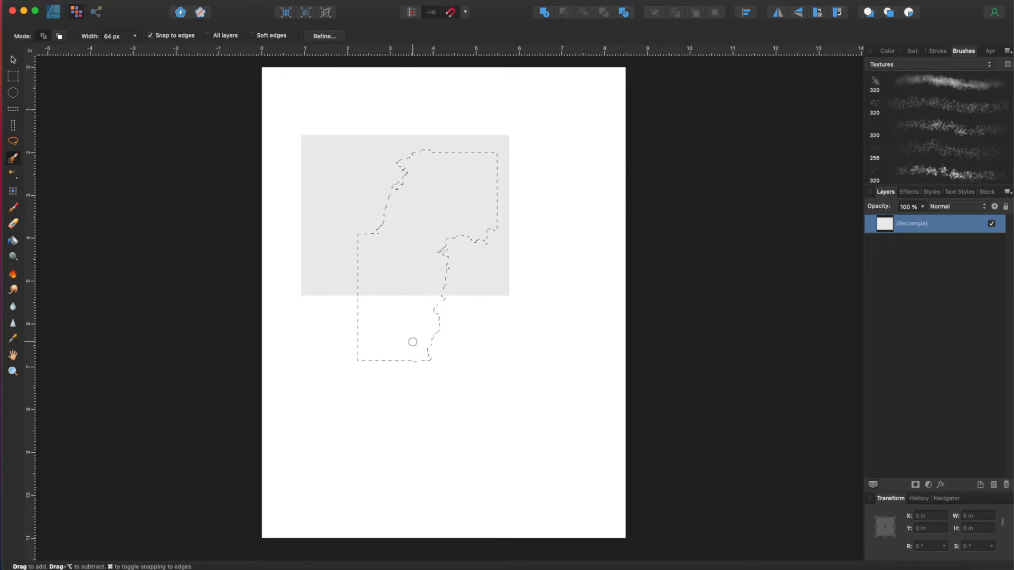
{"action": "key", "text": "super+z"}
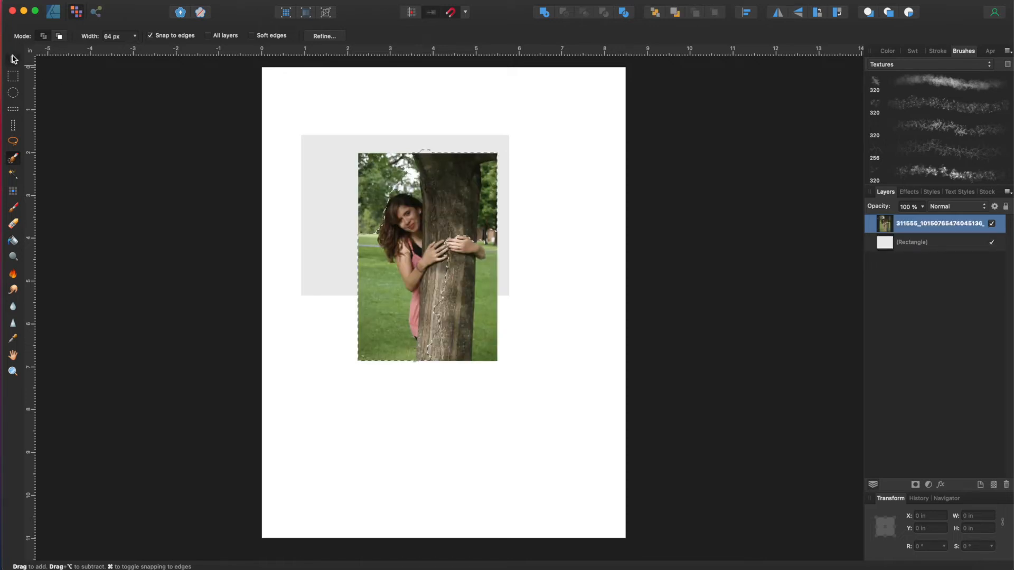
{"action": "left_click", "coordinate": [14, 59]}
{"action": "key", "text": "super+d"}
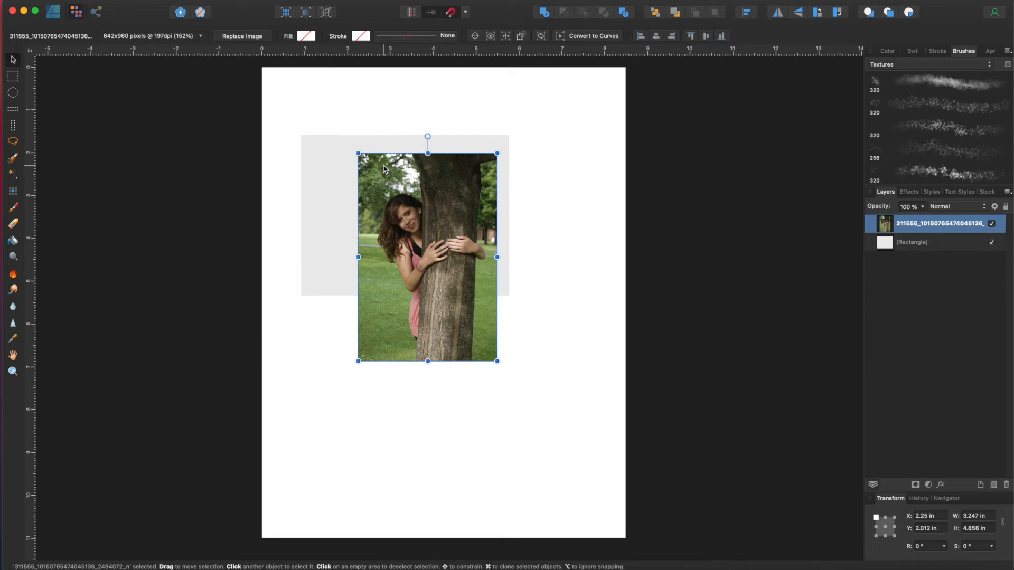
Step: Rasterize the tree photo to a 300 dpi pixel layer, then test brush selections on face and trunk
{"action": "right_click", "coordinate": [441, 197]}
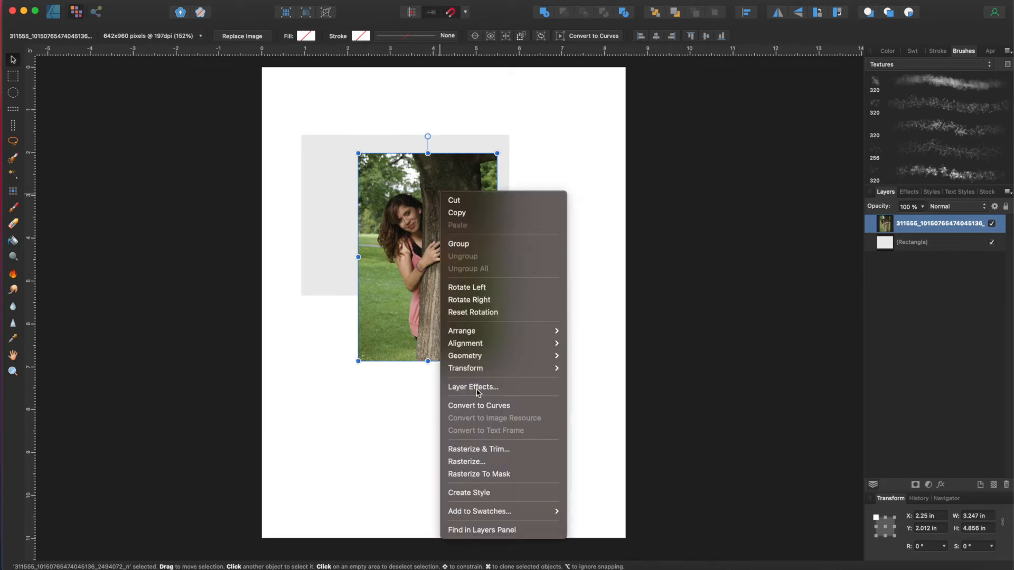
{"action": "left_click", "coordinate": [480, 461]}
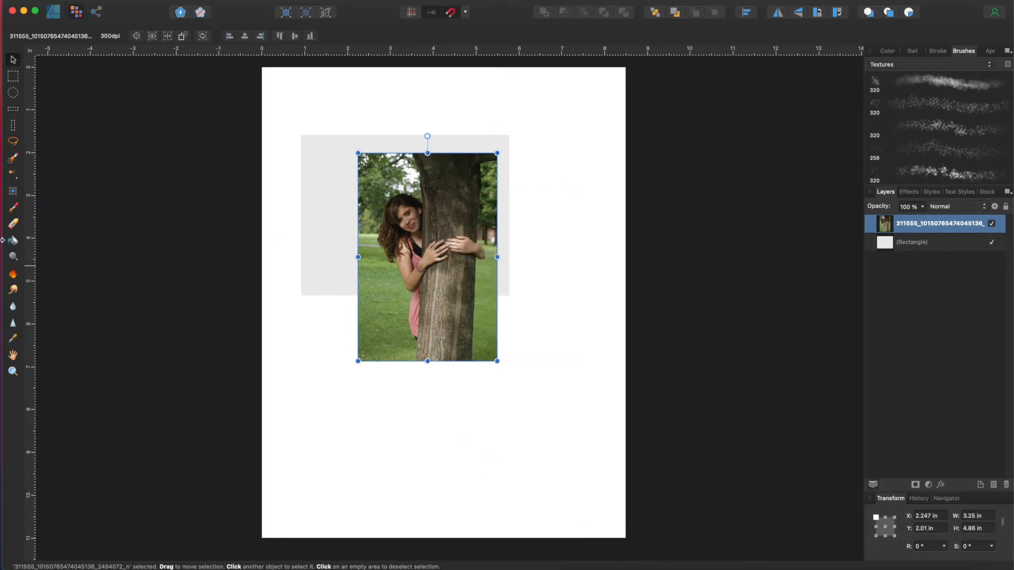
{"action": "left_click", "coordinate": [12, 159]}
{"action": "mouse_move", "coordinate": [404, 212]}
{"action": "left_mouse_down"}
{"action": "mouse_move", "coordinate": [409, 271]}
{"action": "mouse_move", "coordinate": [408, 241]}
{"action": "mouse_move", "coordinate": [465, 248]}
{"action": "left_mouse_up"}
{"action": "key", "text": "super+d"}
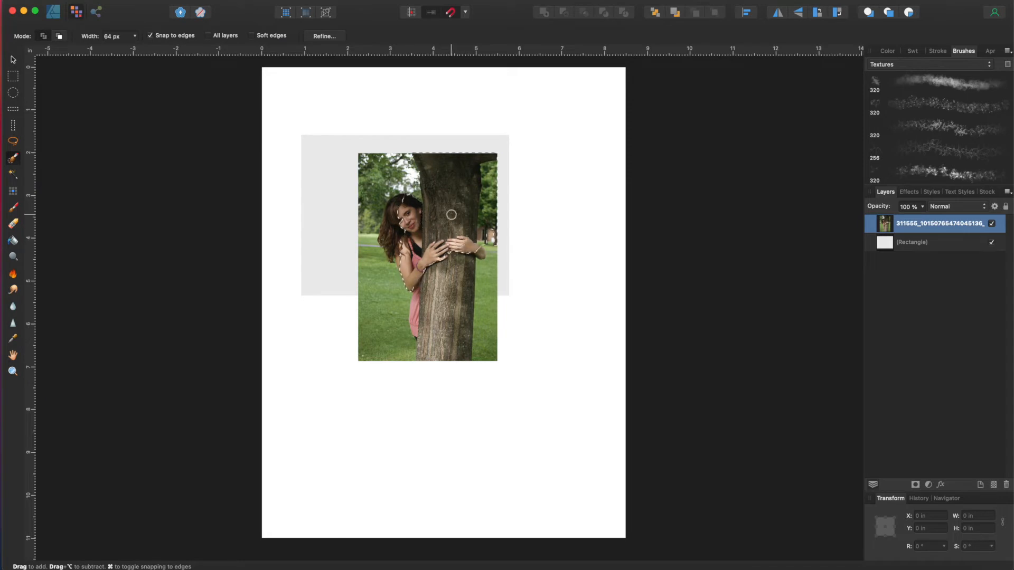
{"action": "mouse_move", "coordinate": [452, 215]}
{"action": "left_mouse_down"}
{"action": "mouse_move", "coordinate": [422, 275]}
{"action": "mouse_move", "coordinate": [420, 169]}
{"action": "mouse_move", "coordinate": [459, 271]}
{"action": "left_mouse_up"}
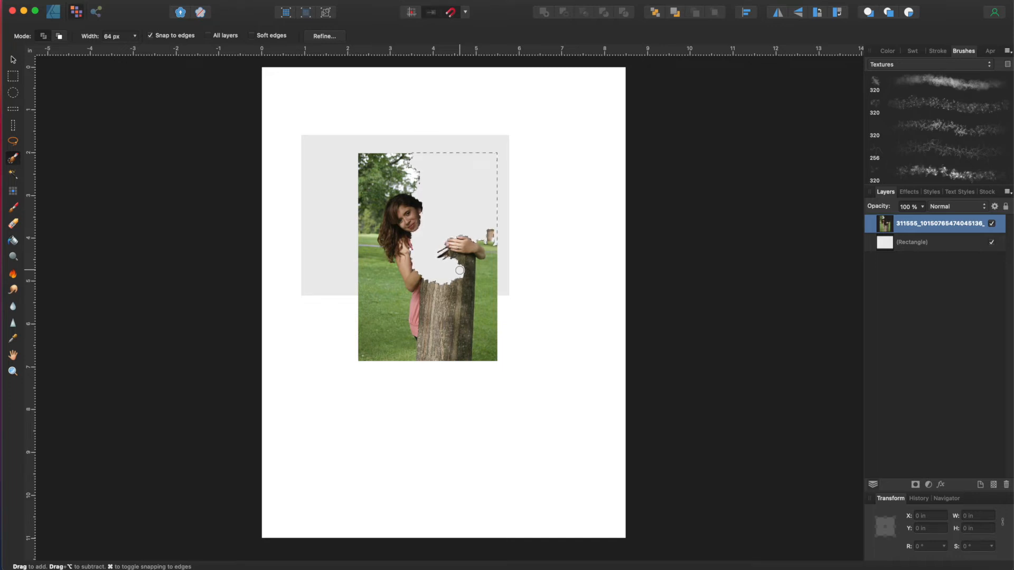
{"action": "key", "text": "super+z"}
{"action": "key", "text": "super+d"}
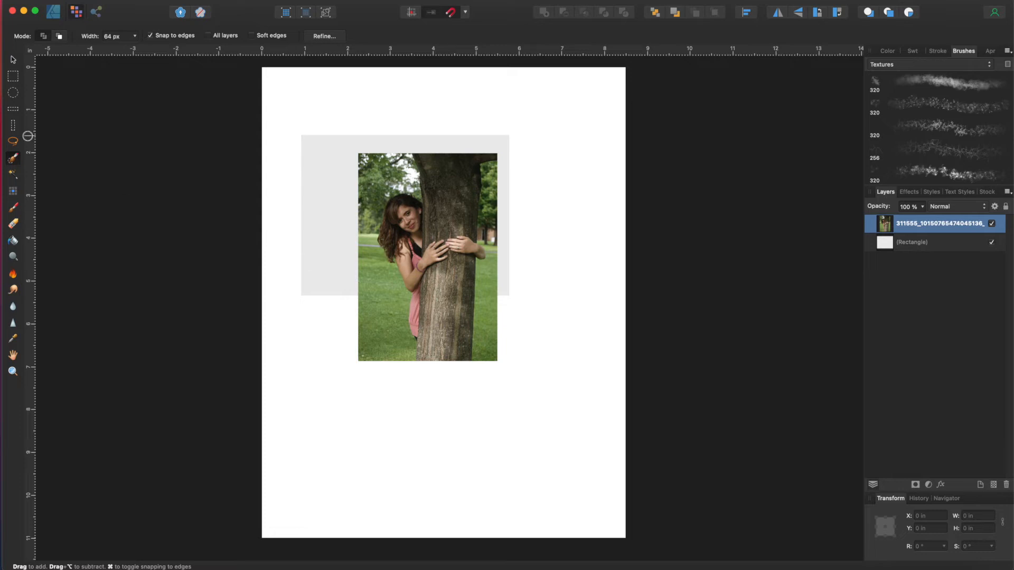
Step: Erase the photo's background around the woman and trunk with a 240 px eraser
{"action": "left_click", "coordinate": [13, 223]}
{"action": "mouse_move", "coordinate": [386, 160]}
{"action": "left_mouse_down"}
{"action": "mouse_move", "coordinate": [346, 195]}
{"action": "mouse_move", "coordinate": [399, 147]}
{"action": "mouse_move", "coordinate": [365, 177]}
{"action": "mouse_move", "coordinate": [369, 159]}
{"action": "mouse_move", "coordinate": [406, 155]}
{"action": "mouse_move", "coordinate": [494, 186]}
{"action": "left_mouse_up"}
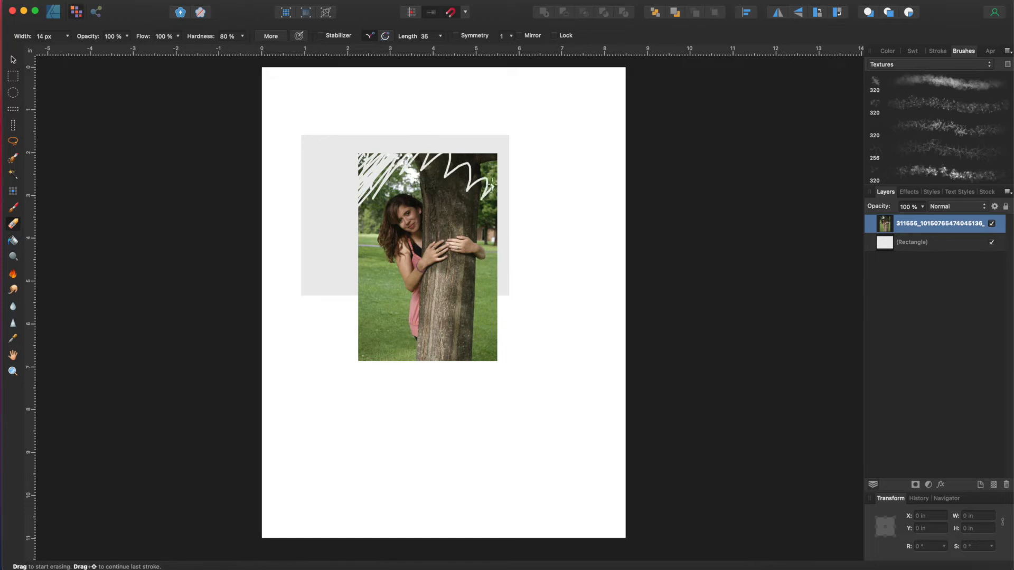
{"action": "left_click", "coordinate": [67, 37]}
{"action": "left_click_drag", "start_coordinate": [66, 50], "coordinate": [115, 51]}
{"action": "mouse_move", "coordinate": [433, 167]}
{"action": "left_mouse_down"}
{"action": "mouse_move", "coordinate": [455, 168]}
{"action": "mouse_move", "coordinate": [520, 200]}
{"action": "mouse_move", "coordinate": [474, 148]}
{"action": "mouse_move", "coordinate": [455, 105]}
{"action": "mouse_move", "coordinate": [454, 142]}
{"action": "mouse_move", "coordinate": [435, 134]}
{"action": "mouse_move", "coordinate": [348, 182]}
{"action": "left_mouse_up"}
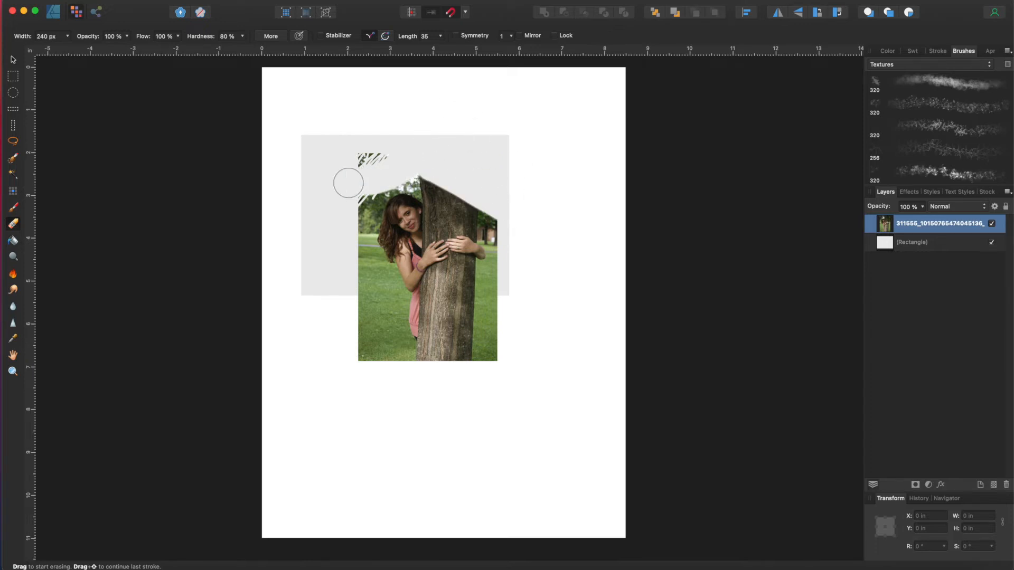
{"action": "left_click_drag", "start_coordinate": [348, 182], "coordinate": [456, 128]}
{"action": "left_click", "coordinate": [14, 78]}
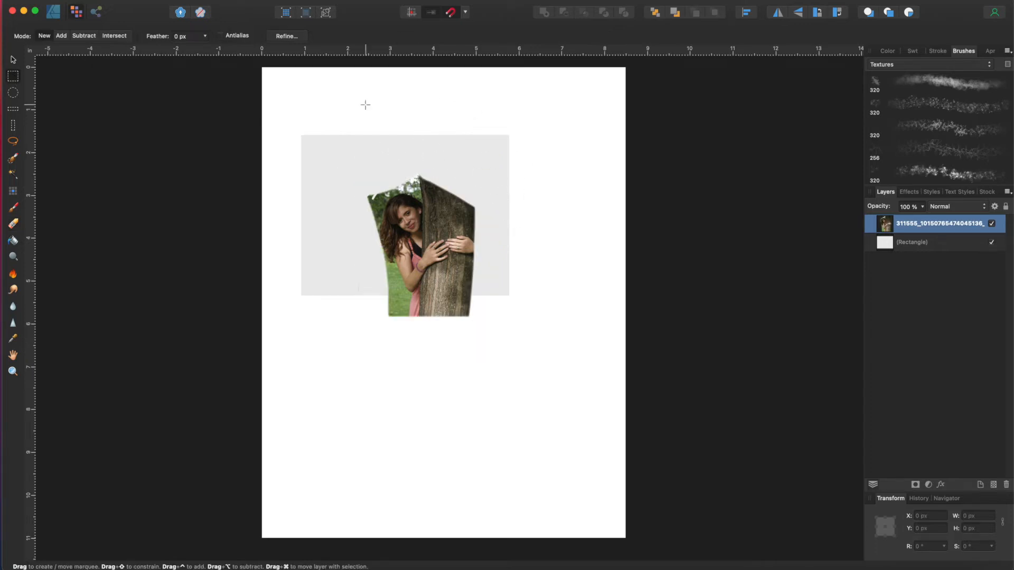
Step: Try a rectangular selection over the photo, then lasso around the top of the tree trunk
{"action": "left_click_drag", "start_coordinate": [320, 167], "coordinate": [505, 315]}
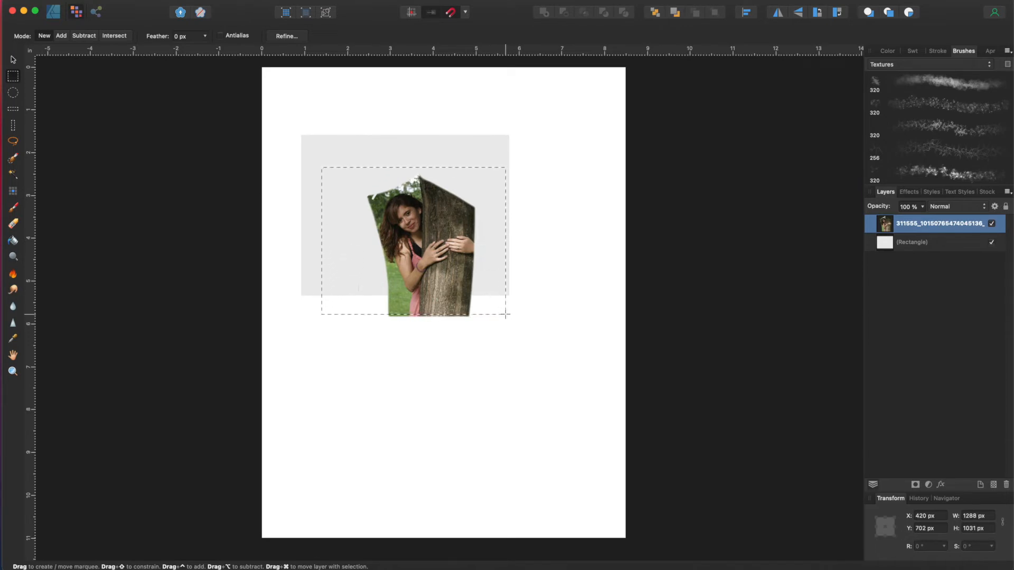
{"action": "left_click_drag", "start_coordinate": [368, 181], "coordinate": [397, 127]}
{"action": "left_click_drag", "start_coordinate": [425, 204], "coordinate": [206, 152]}
{"action": "left_click", "coordinate": [12, 59]}
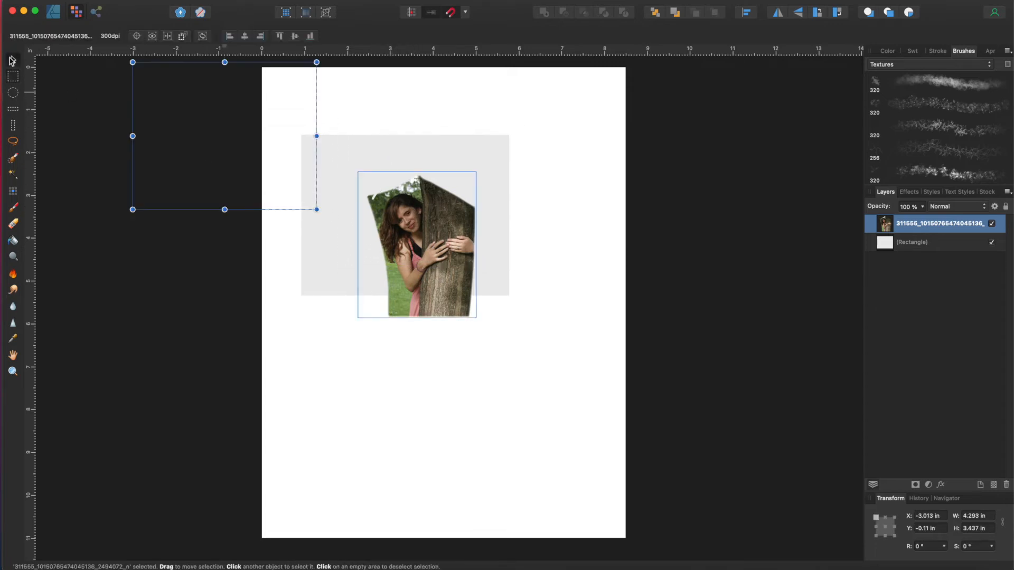
{"action": "left_click", "coordinate": [13, 141]}
{"action": "mouse_move", "coordinate": [403, 224]}
{"action": "left_mouse_down"}
{"action": "mouse_move", "coordinate": [390, 195]}
{"action": "mouse_move", "coordinate": [432, 167]}
{"action": "mouse_move", "coordinate": [466, 196]}
{"action": "mouse_move", "coordinate": [476, 228]}
{"action": "mouse_move", "coordinate": [466, 255]}
{"action": "mouse_move", "coordinate": [437, 263]}
{"action": "mouse_move", "coordinate": [405, 224]}
{"action": "left_mouse_up"}
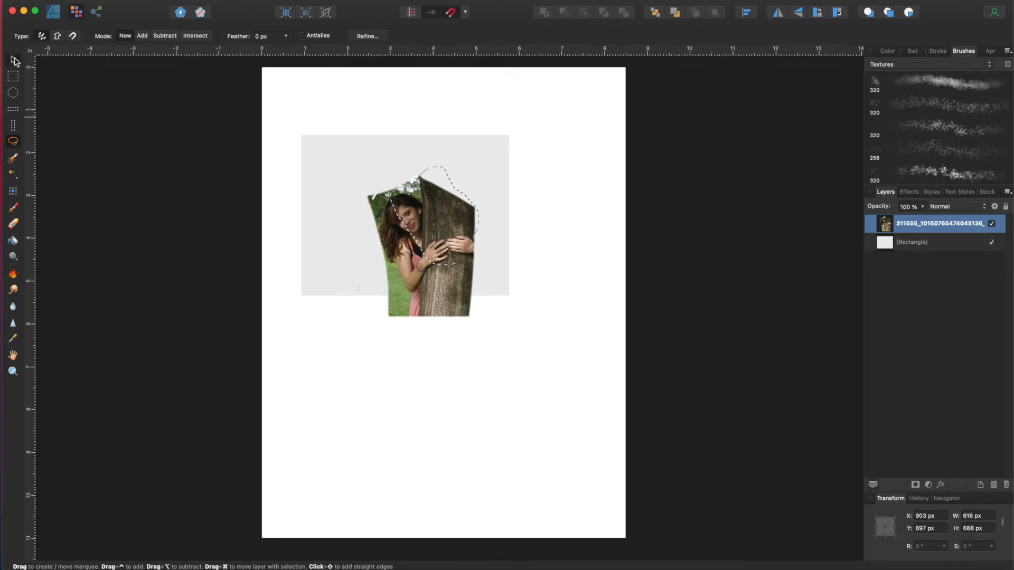
{"action": "left_click", "coordinate": [14, 60]}
{"action": "left_click", "coordinate": [15, 210]}
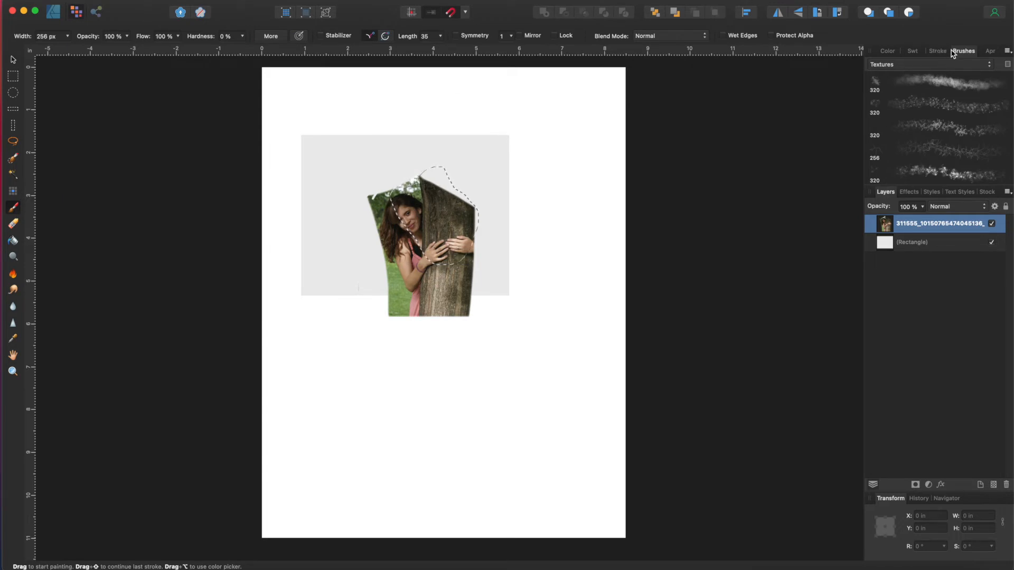
{"action": "scroll", "coordinate": [966, 148], "scroll_direction": "down", "scroll_amount": 5}
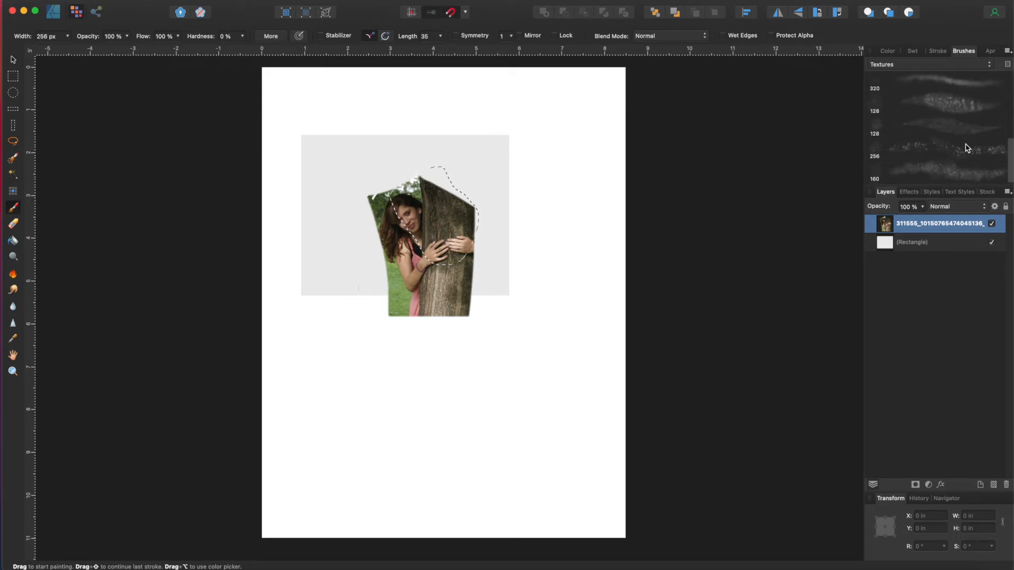
{"action": "left_click", "coordinate": [967, 148]}
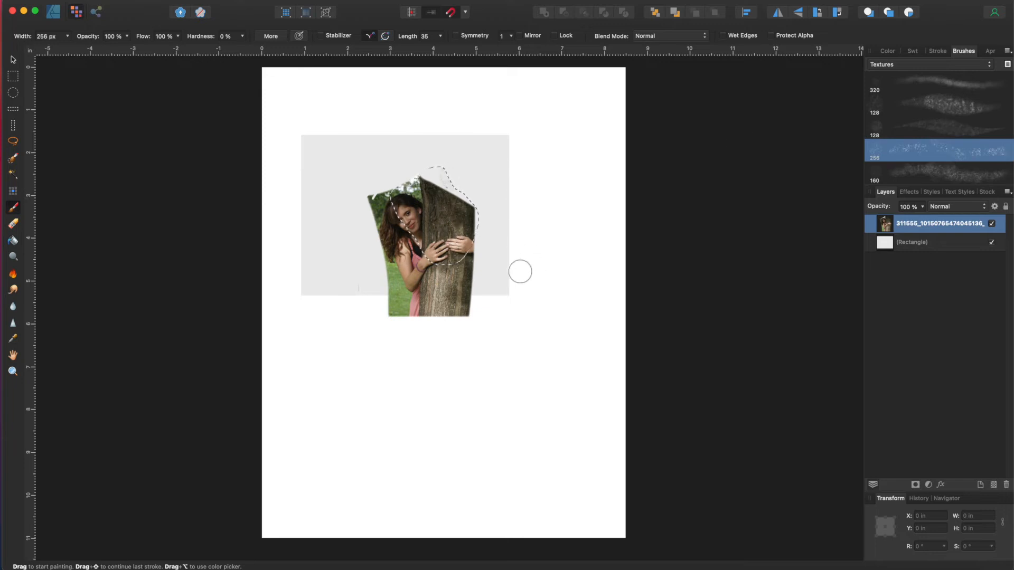
{"action": "mouse_move", "coordinate": [565, 323]}
{"action": "left_mouse_down"}
{"action": "mouse_move", "coordinate": [565, 252]}
{"action": "mouse_move", "coordinate": [514, 333]}
{"action": "mouse_move", "coordinate": [496, 427]}
{"action": "mouse_move", "coordinate": [462, 374]}
{"action": "left_mouse_up"}
{"action": "key", "text": "super+d"}
{"action": "left_click", "coordinate": [938, 50]}
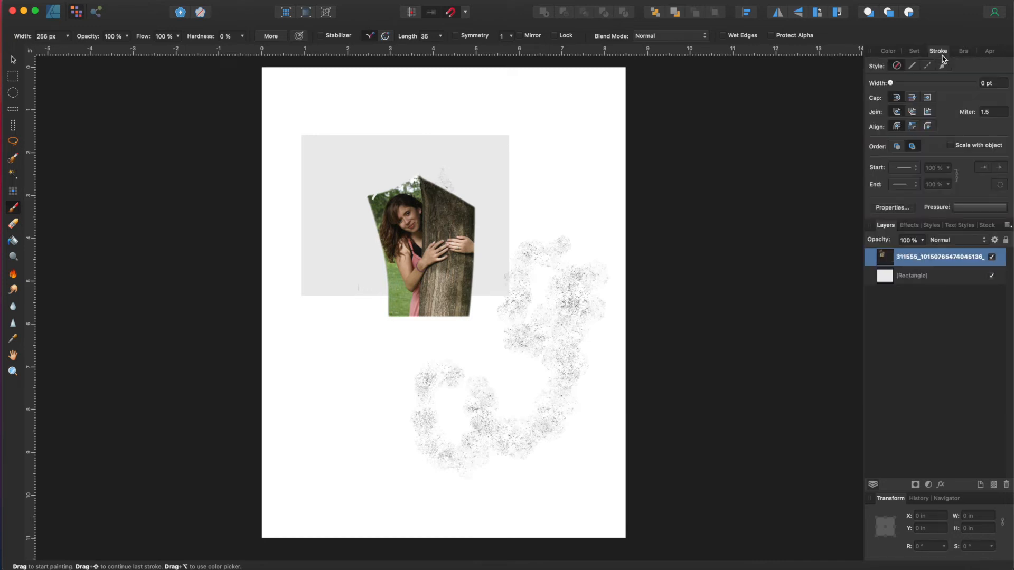
{"action": "left_click", "coordinate": [889, 52]}
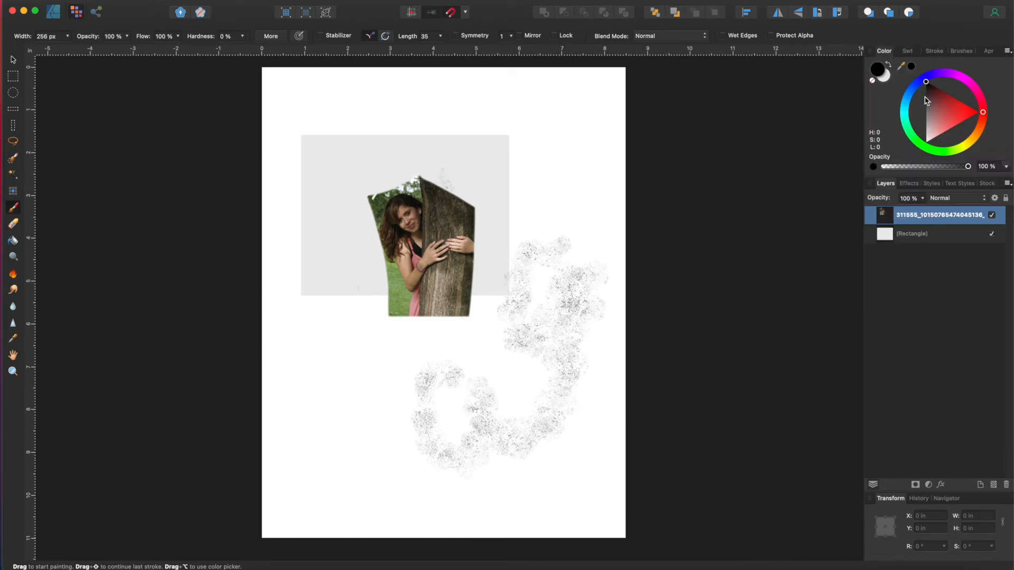
{"action": "left_click", "coordinate": [962, 51]}
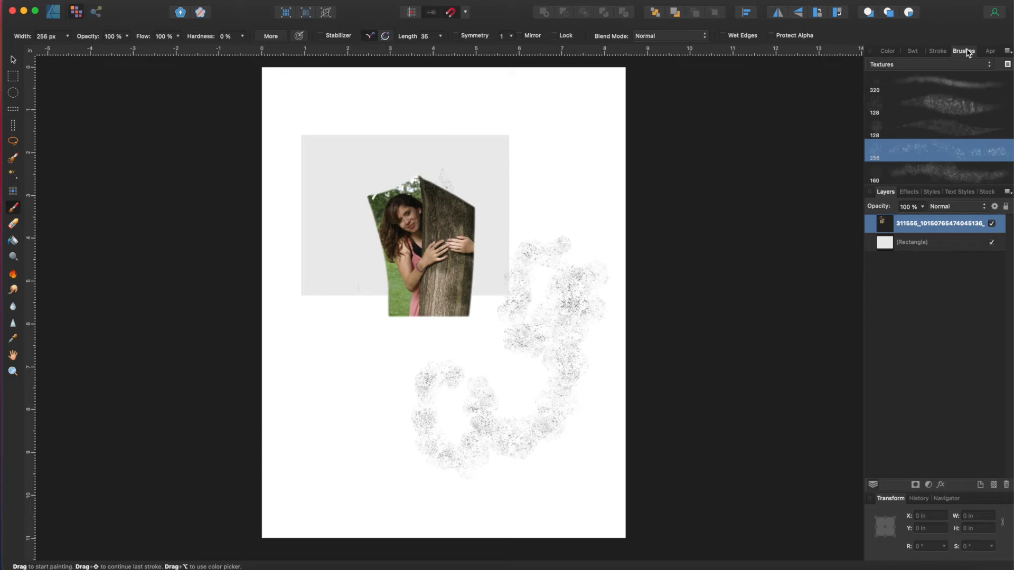
{"action": "left_click", "coordinate": [932, 65]}
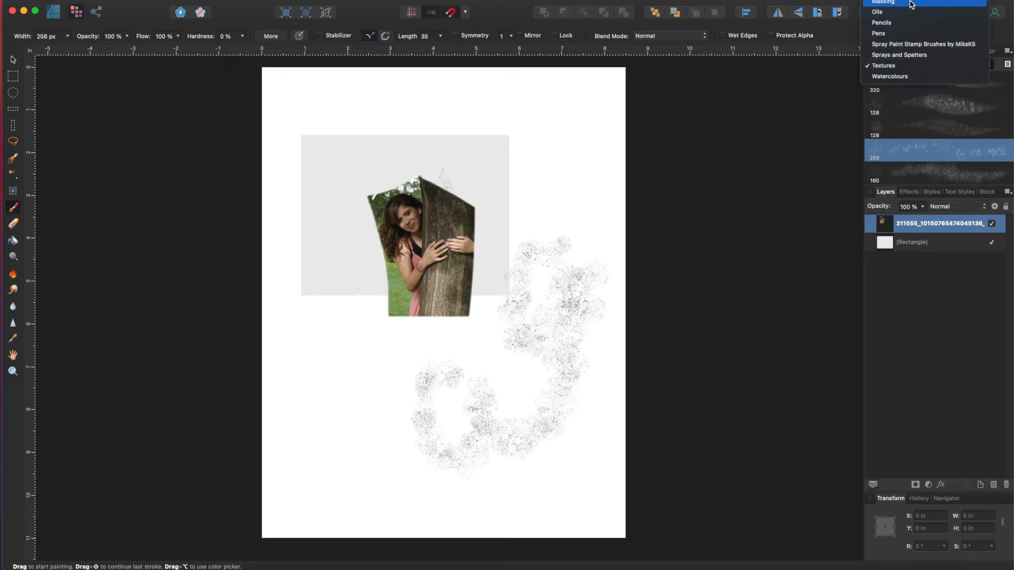
{"action": "left_click", "coordinate": [906, 34]}
{"action": "left_click", "coordinate": [917, 93]}
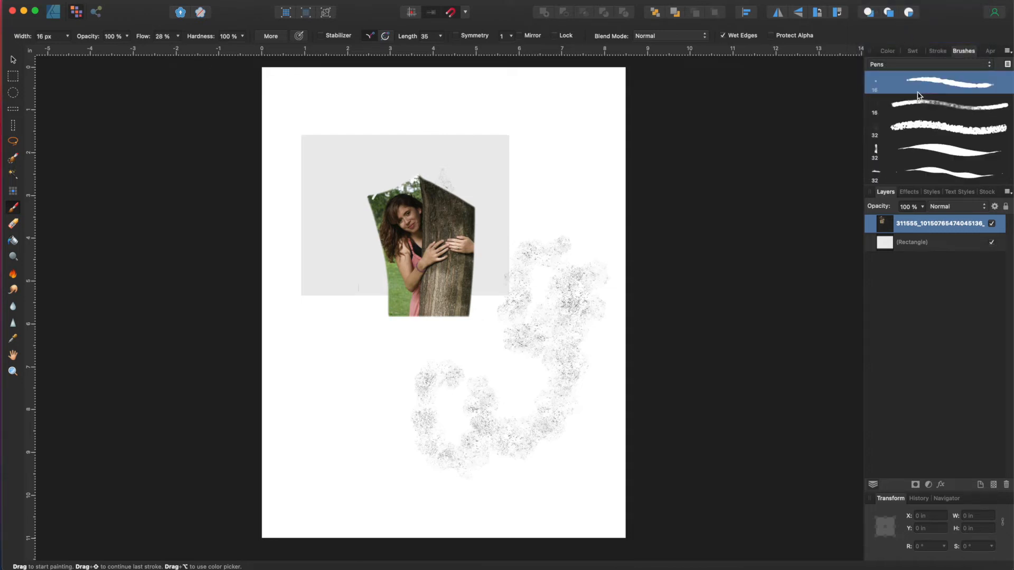
{"action": "left_click", "coordinate": [913, 133]}
{"action": "mouse_move", "coordinate": [527, 111]}
{"action": "left_mouse_down"}
{"action": "mouse_move", "coordinate": [539, 204]}
{"action": "mouse_move", "coordinate": [481, 211]}
{"action": "mouse_move", "coordinate": [562, 291]}
{"action": "mouse_move", "coordinate": [532, 309]}
{"action": "left_mouse_up"}
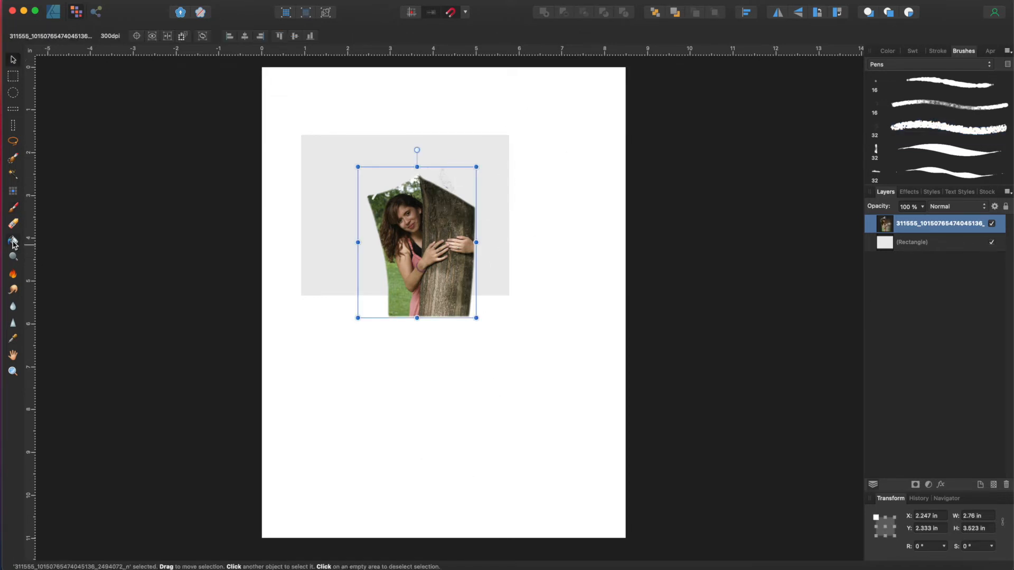
{"action": "left_click", "coordinate": [13, 242]}
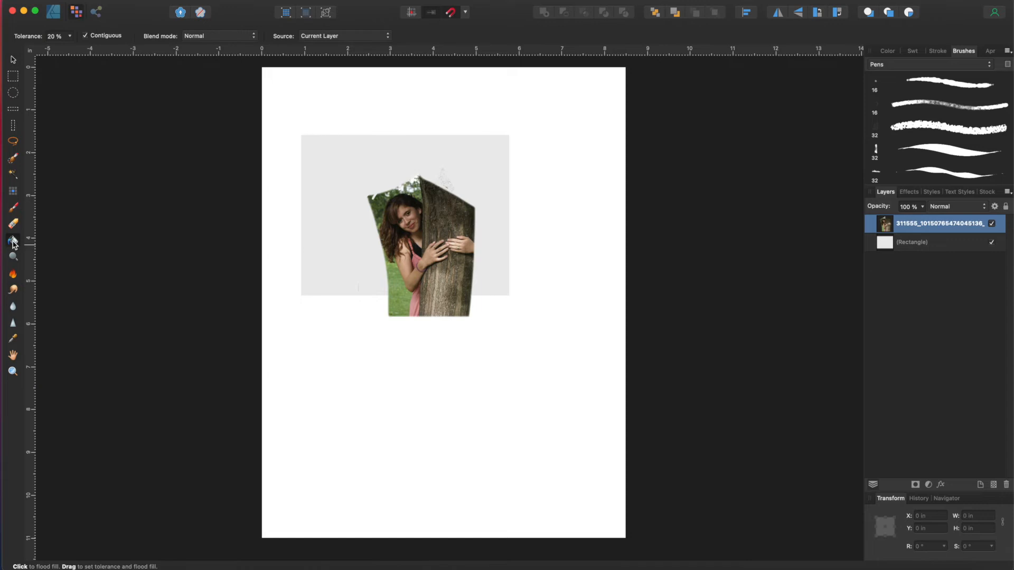
Step: Marquee-select a rectangle over the girl and trunk on the photo layer
{"action": "left_click", "coordinate": [14, 77]}
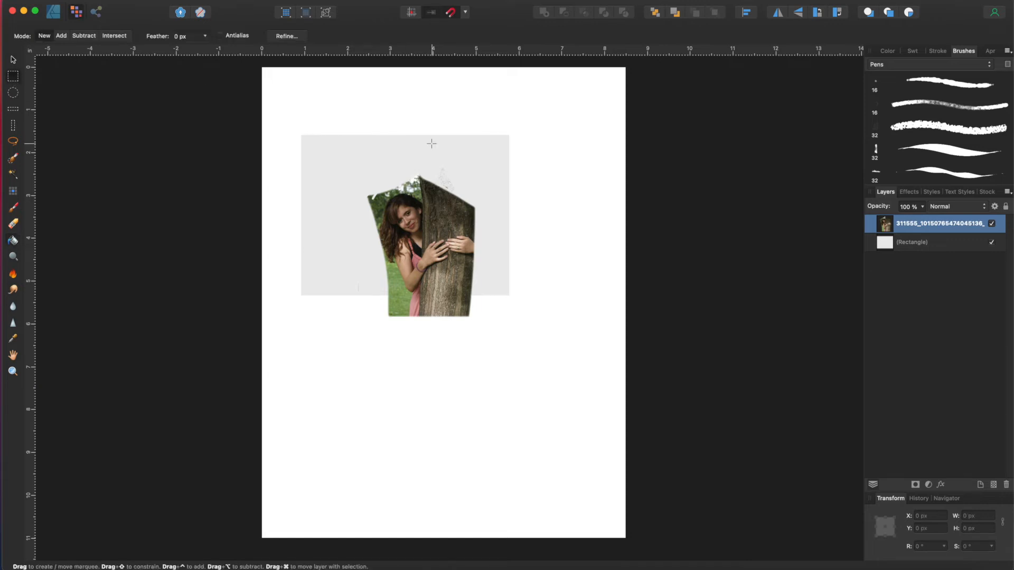
{"action": "left_click_drag", "start_coordinate": [374, 191], "coordinate": [524, 280]}
{"action": "left_click", "coordinate": [894, 241]}
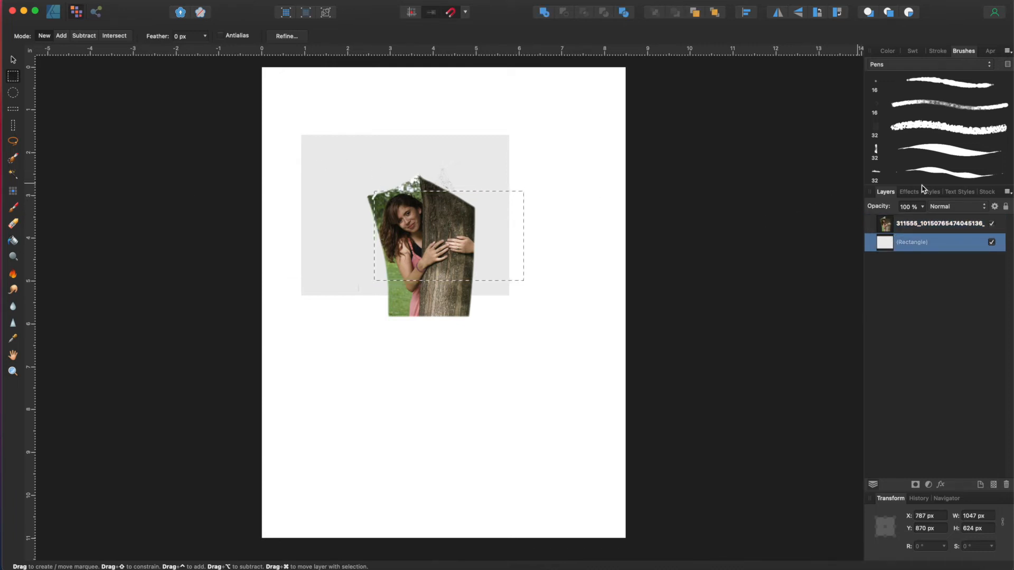
{"action": "left_click", "coordinate": [939, 227]}
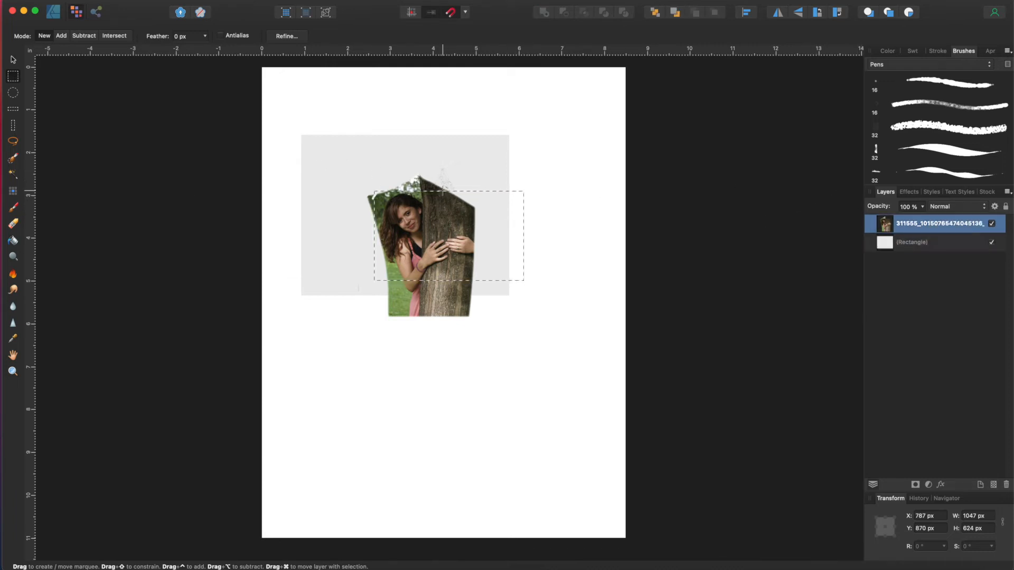
Step: Try Flood Fill, then draw a 616 × 529 px slice over the girl in the Export Persona
{"action": "left_click", "coordinate": [12, 241]}
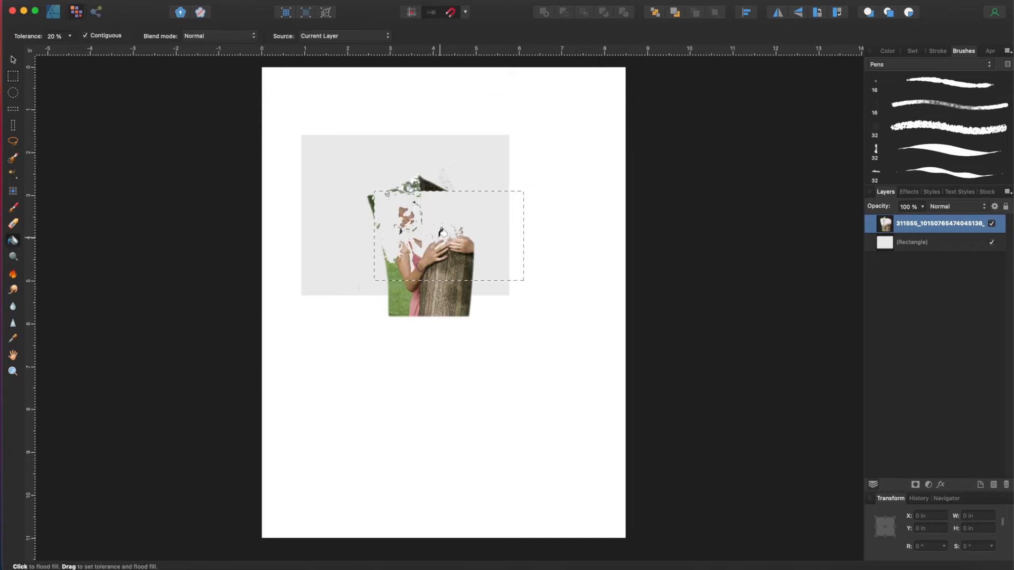
{"action": "left_click", "coordinate": [888, 51]}
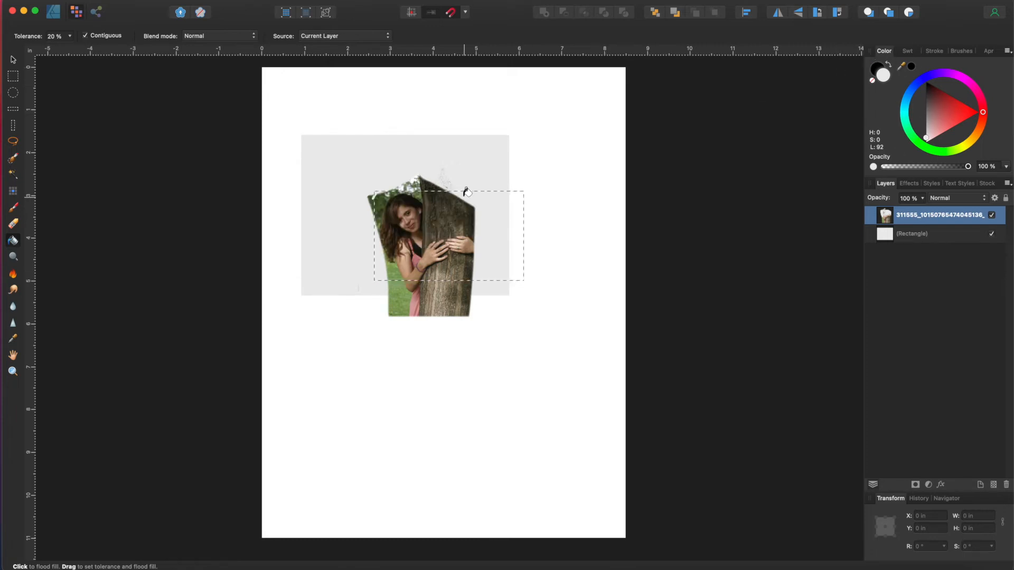
{"action": "key", "text": "super+5"}
{"action": "left_click_drag", "start_coordinate": [374, 205], "coordinate": [463, 280]}
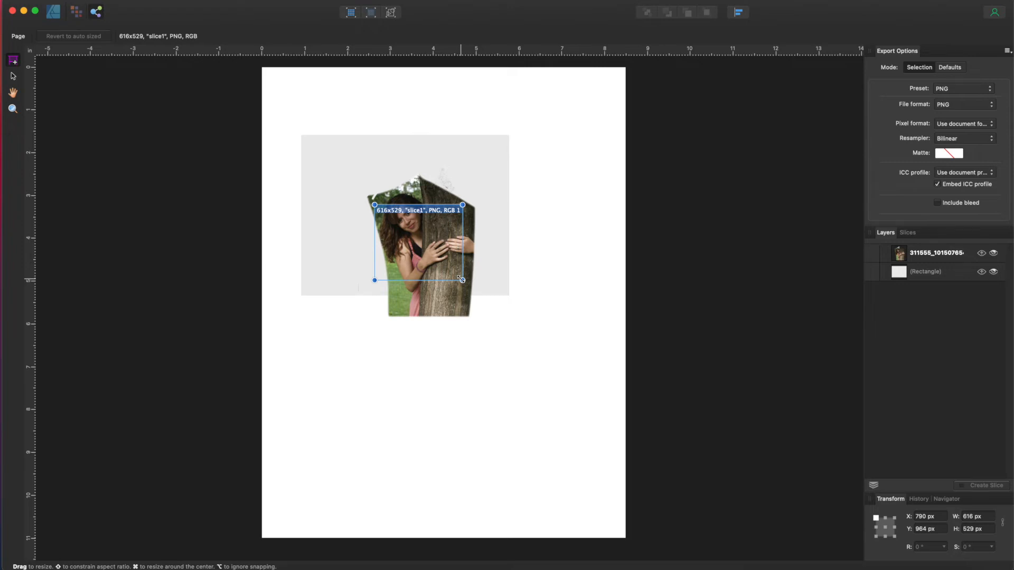
Step: Delete slice1 and return to the Designer Persona
{"action": "key", "text": "Delete"}
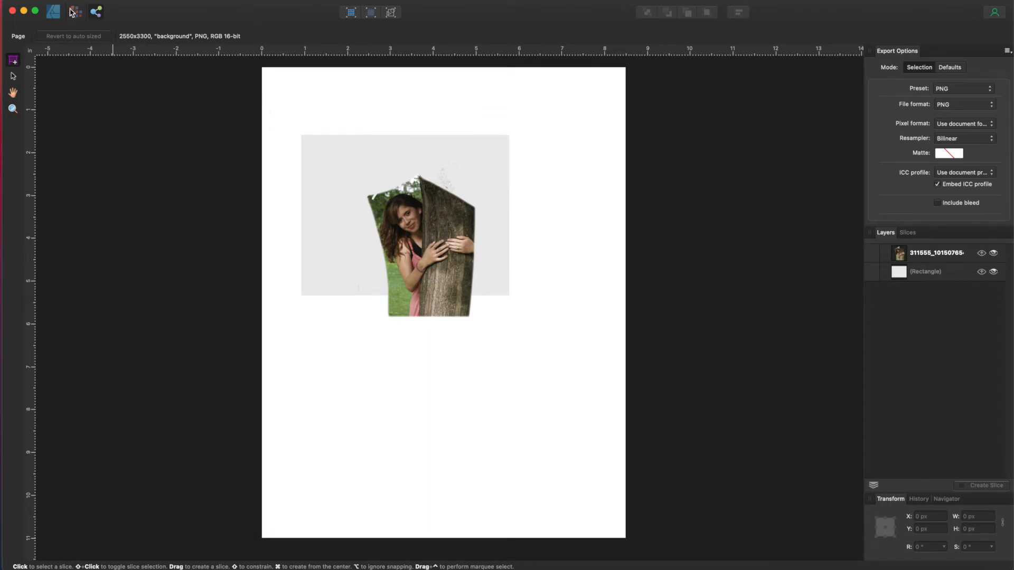
{"action": "left_click", "coordinate": [53, 10]}
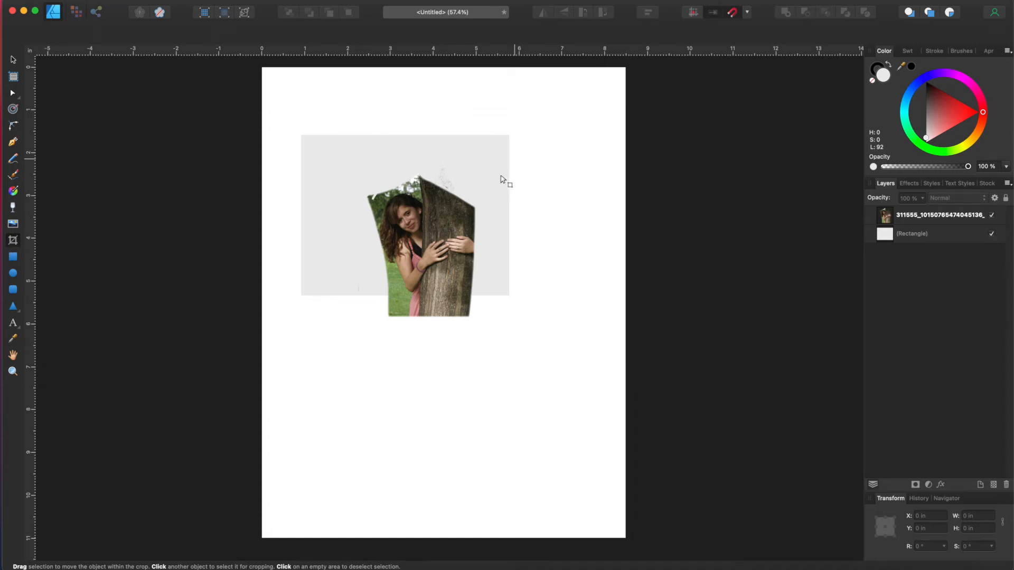
Step: Vector-crop the photo to a 2.76 × 1.349 in band showing the face and hands
{"action": "key", "text": "v"}
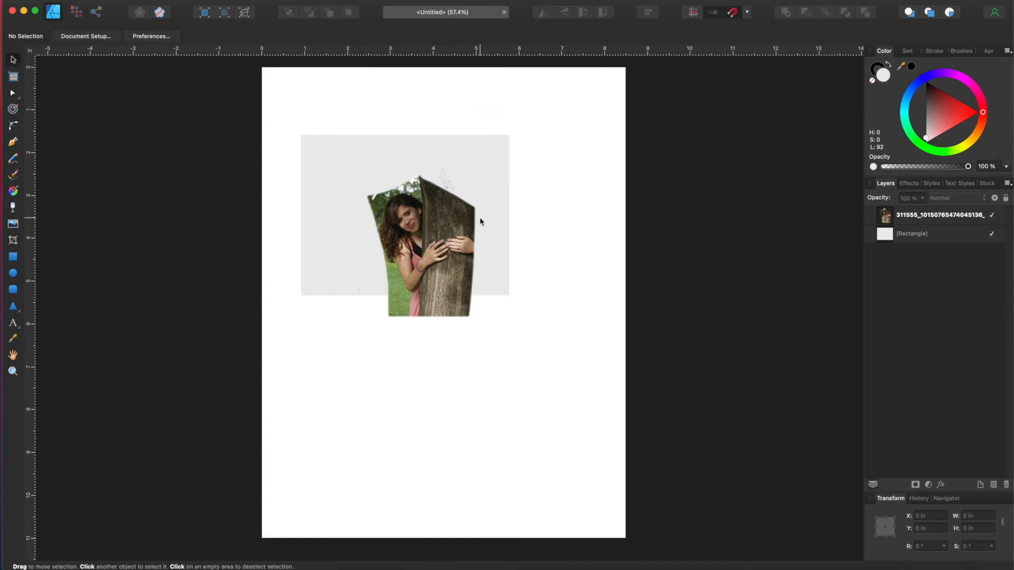
{"action": "left_click", "coordinate": [441, 216]}
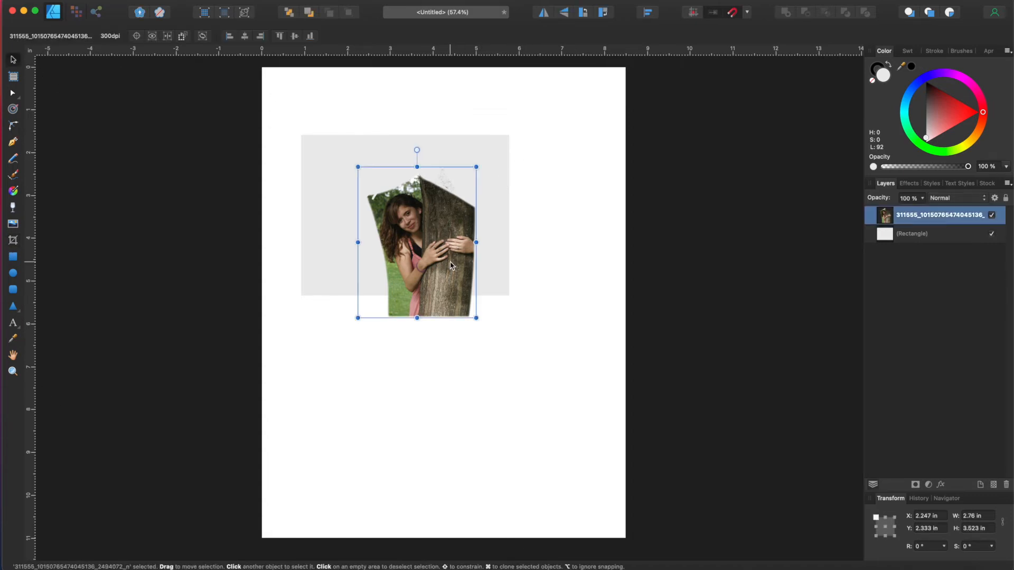
{"action": "left_click", "coordinate": [13, 240]}
{"action": "left_click_drag", "start_coordinate": [416, 170], "coordinate": [416, 196]}
{"action": "left_click_drag", "start_coordinate": [416, 317], "coordinate": [416, 254]}
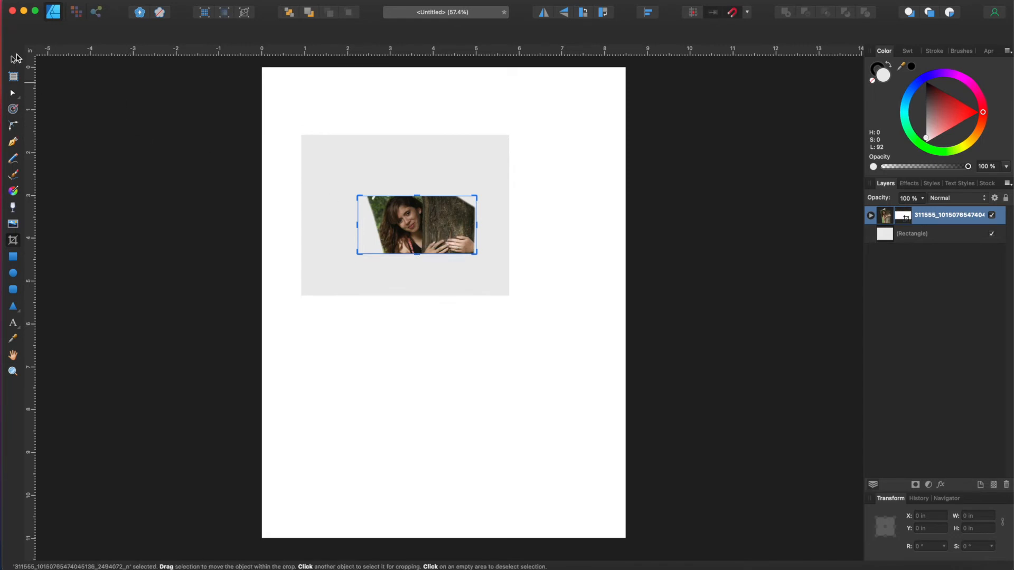
{"action": "left_click", "coordinate": [14, 62]}
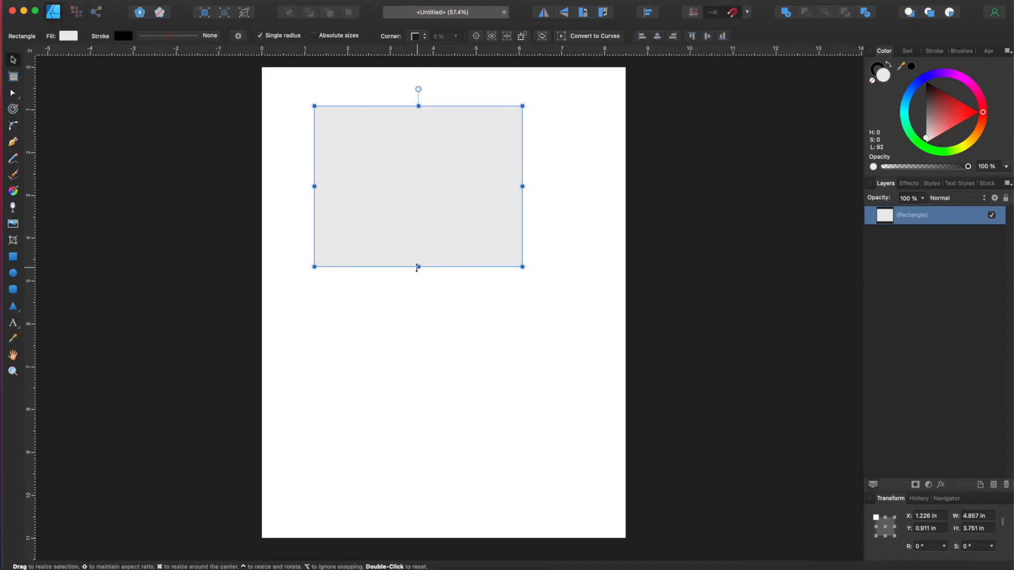
Step: Shorten the grey rectangle and duplicate it twice, stacking the copies down the page
{"action": "left_click_drag", "start_coordinate": [418, 264], "coordinate": [418, 171]}
{"action": "key", "text": "super+j"}
{"action": "left_click_drag", "start_coordinate": [442, 137], "coordinate": [455, 417]}
{"action": "key", "text": "super+j"}
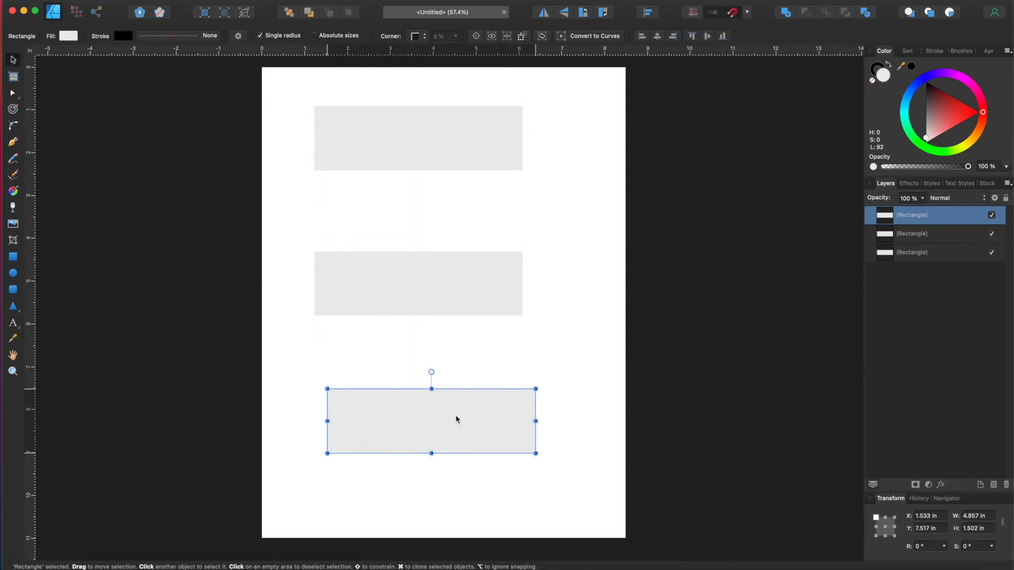
{"action": "left_click_drag", "start_coordinate": [463, 406], "coordinate": [441, 355]}
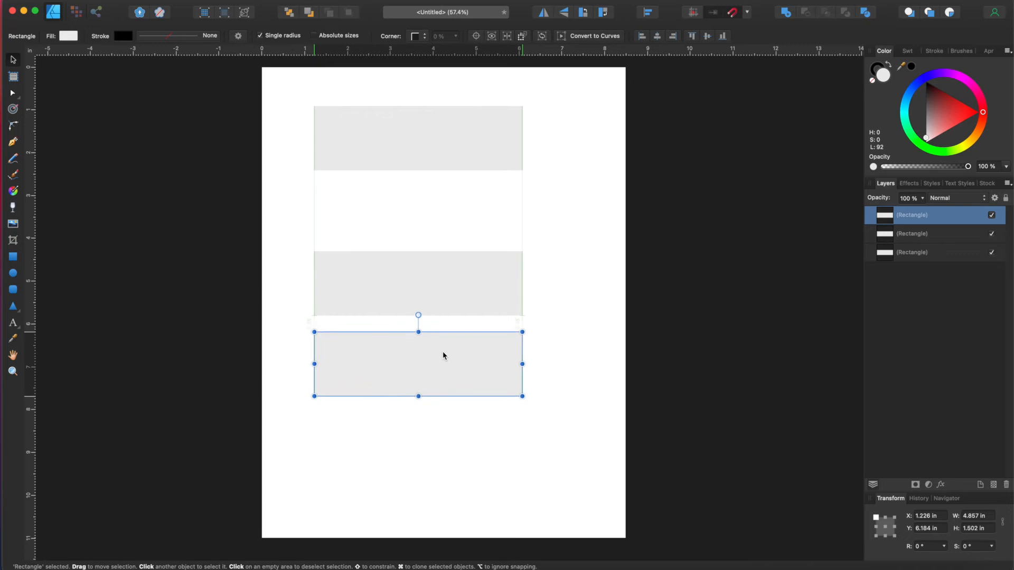
{"action": "left_click_drag", "start_coordinate": [439, 272], "coordinate": [441, 222]}
{"action": "left_click_drag", "start_coordinate": [437, 349], "coordinate": [436, 330]}
Step: Shift-select the top, middle and bottom rectangles together
{"action": "left_click", "coordinate": [445, 157]}
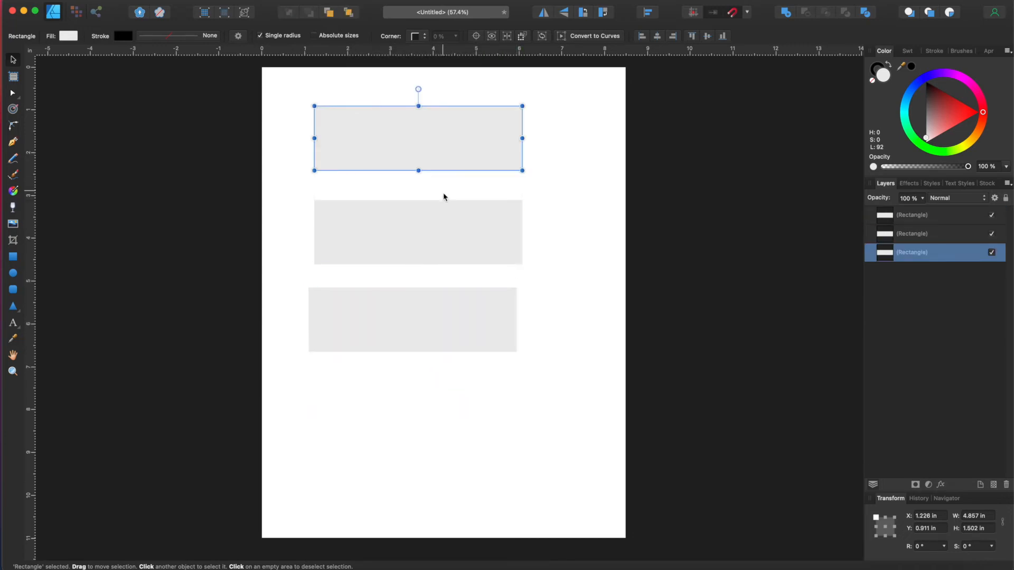
{"action": "left_click", "coordinate": [444, 217], "text": "shift"}
{"action": "left_click", "coordinate": [428, 321], "text": "shift"}
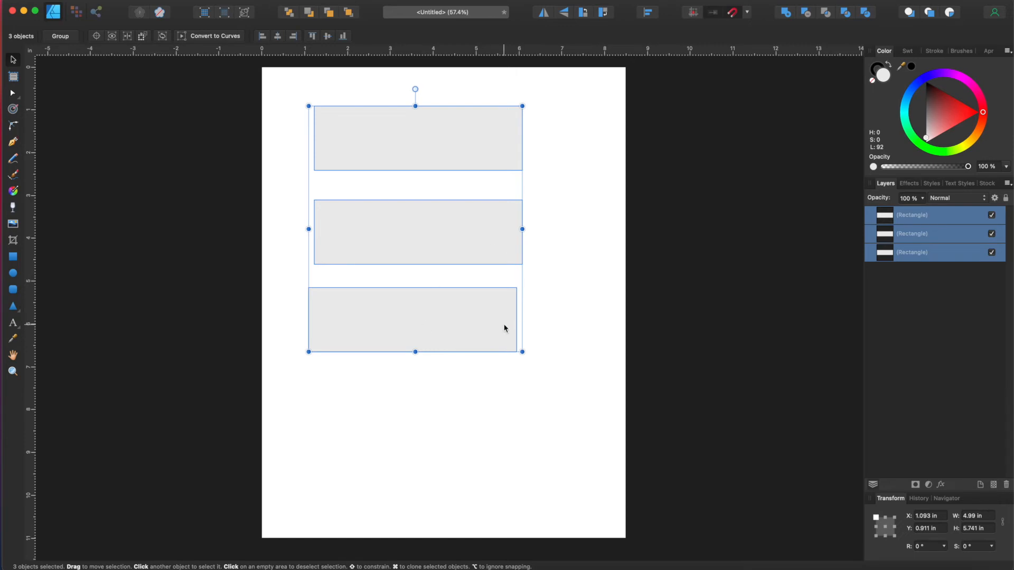
Step: Try distribute and align options on the rectangles, then cancel them
{"action": "left_click", "coordinate": [648, 11]}
{"action": "left_click", "coordinate": [702, 46]}
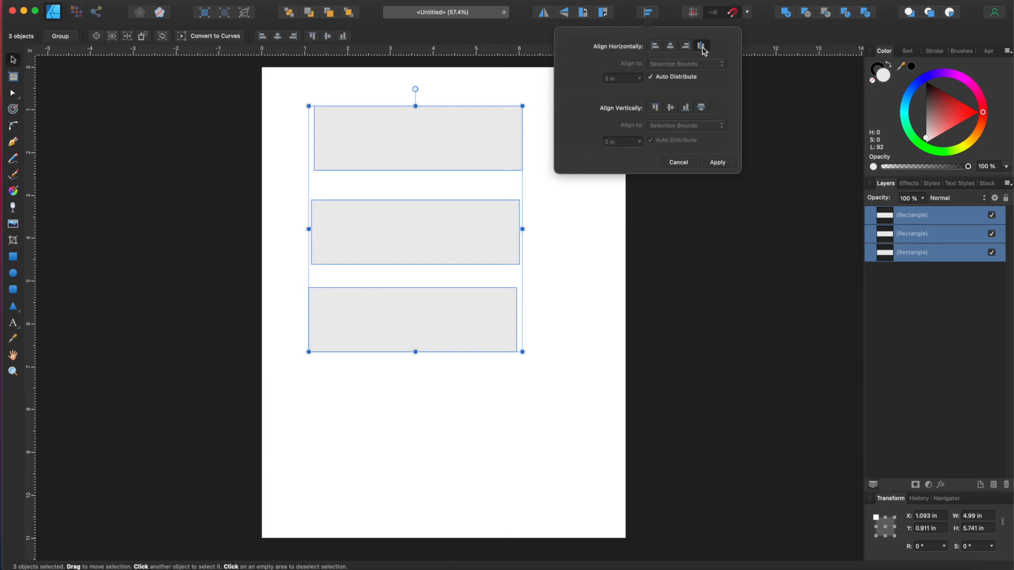
{"action": "left_click", "coordinate": [655, 47]}
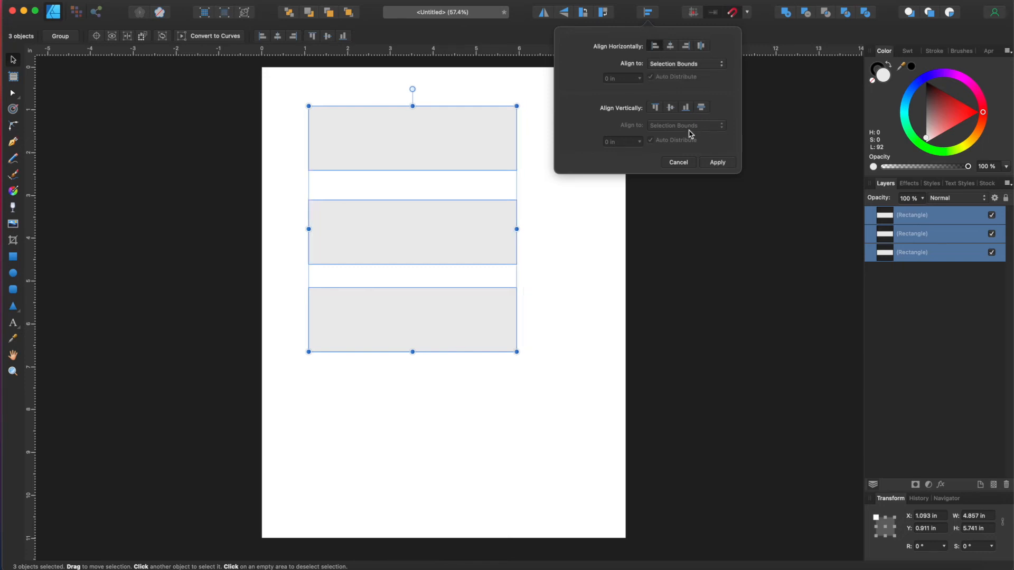
{"action": "left_click", "coordinate": [671, 108]}
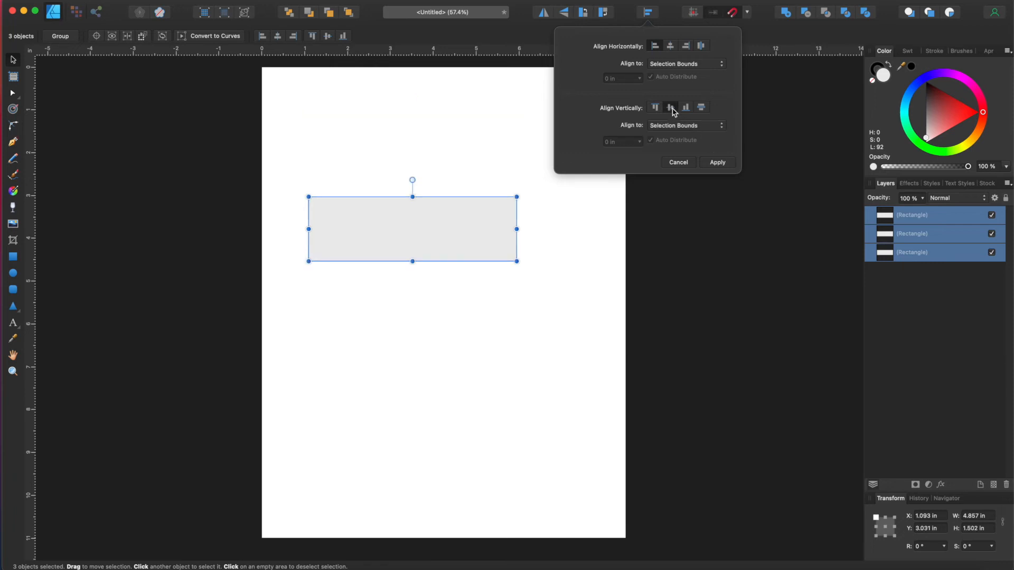
{"action": "key", "text": "Escape"}
Step: Reselect all three rectangles, space them evenly vertically and align their left edges
{"action": "left_click", "coordinate": [427, 139]}
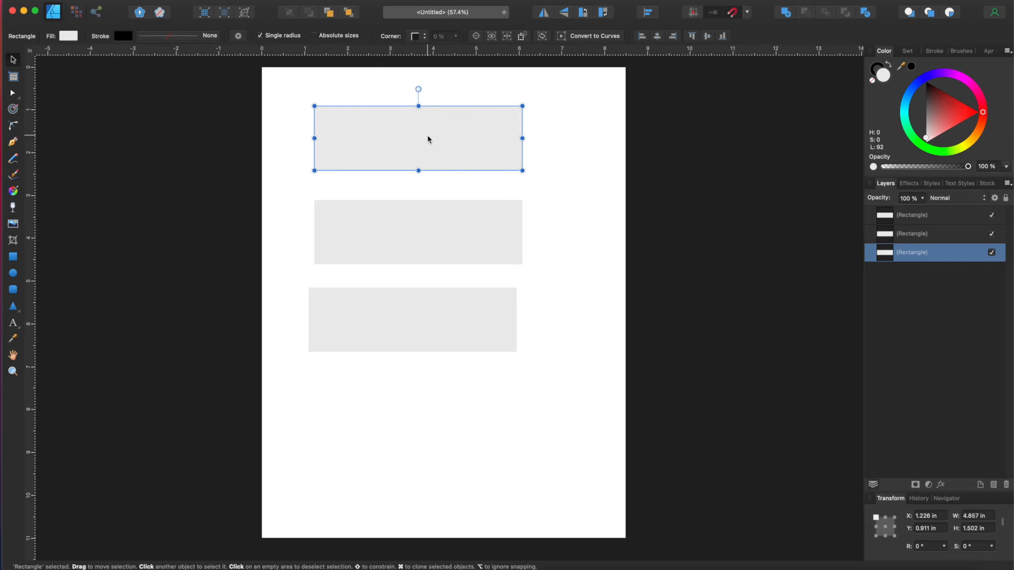
{"action": "left_click", "coordinate": [428, 235], "text": "shift"}
{"action": "left_click", "coordinate": [420, 336], "text": "shift"}
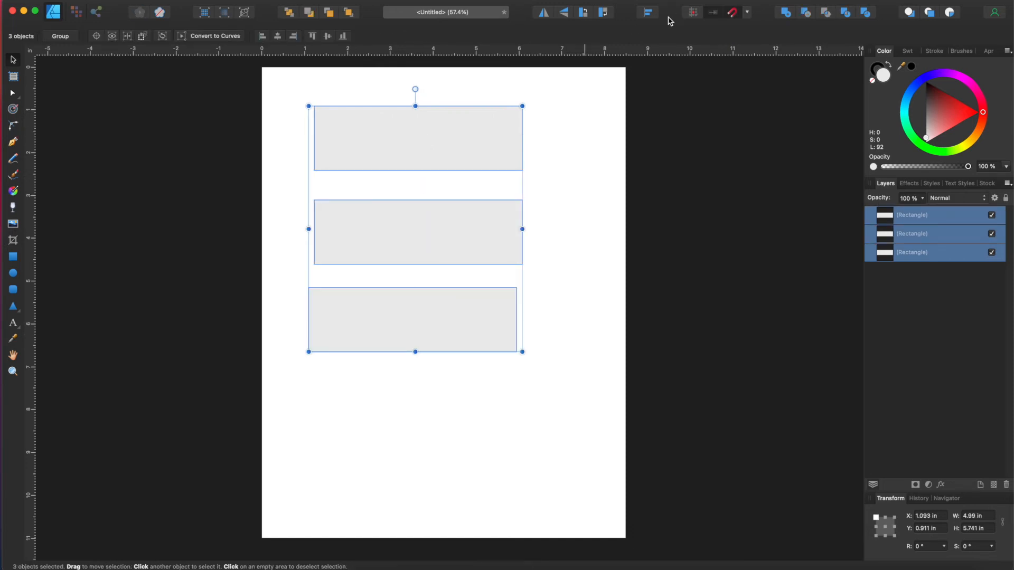
{"action": "left_click", "coordinate": [648, 12]}
{"action": "left_click", "coordinate": [701, 108]}
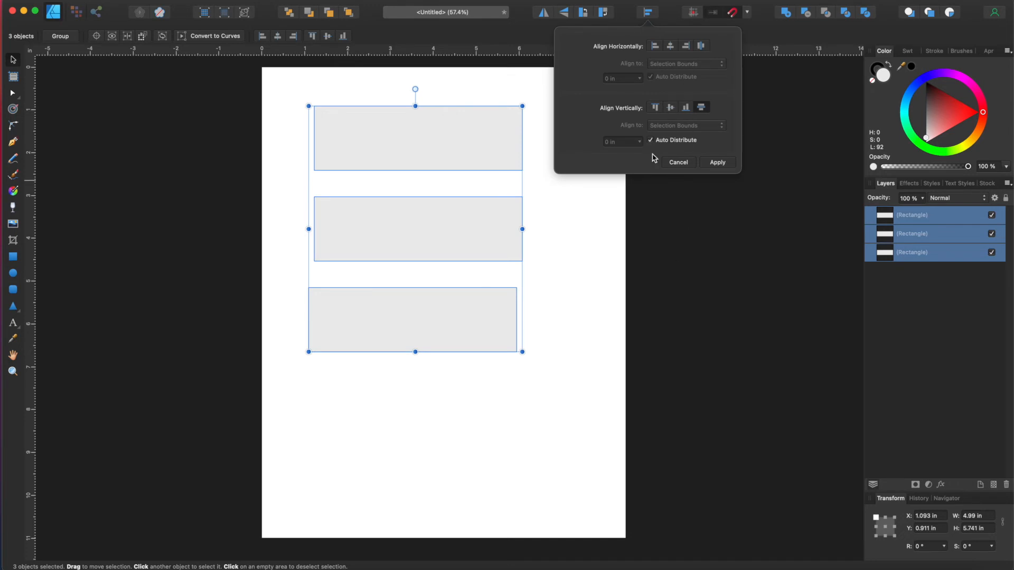
{"action": "left_click", "coordinate": [701, 46]}
{"action": "left_click", "coordinate": [654, 46]}
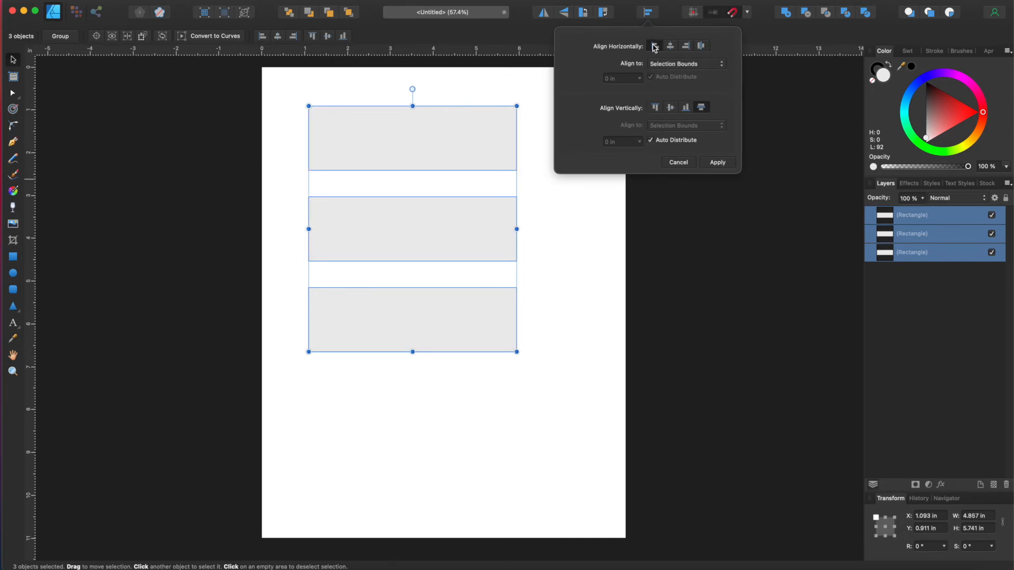
{"action": "left_click", "coordinate": [587, 377]}
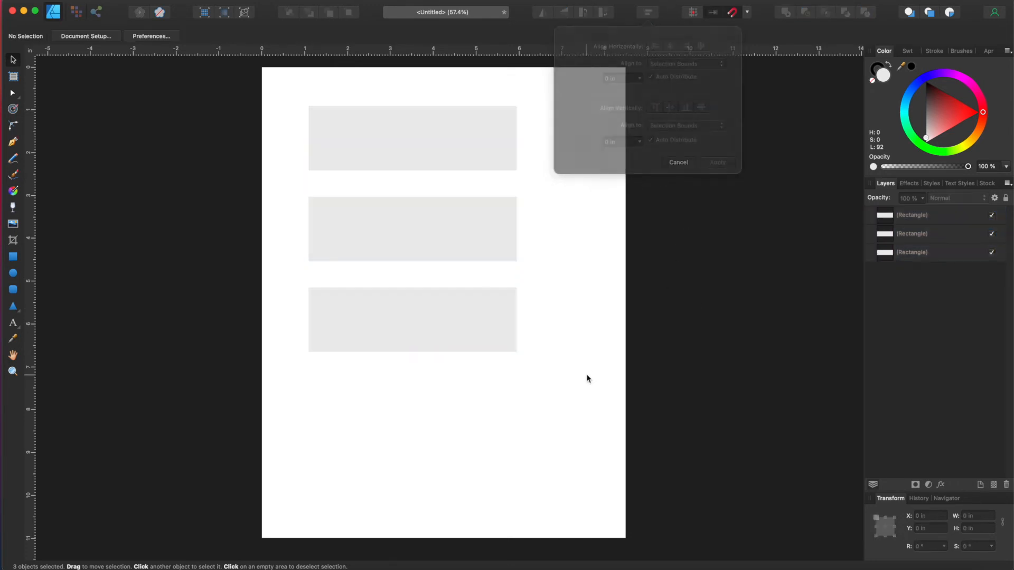
{"action": "left_click", "coordinate": [449, 130]}
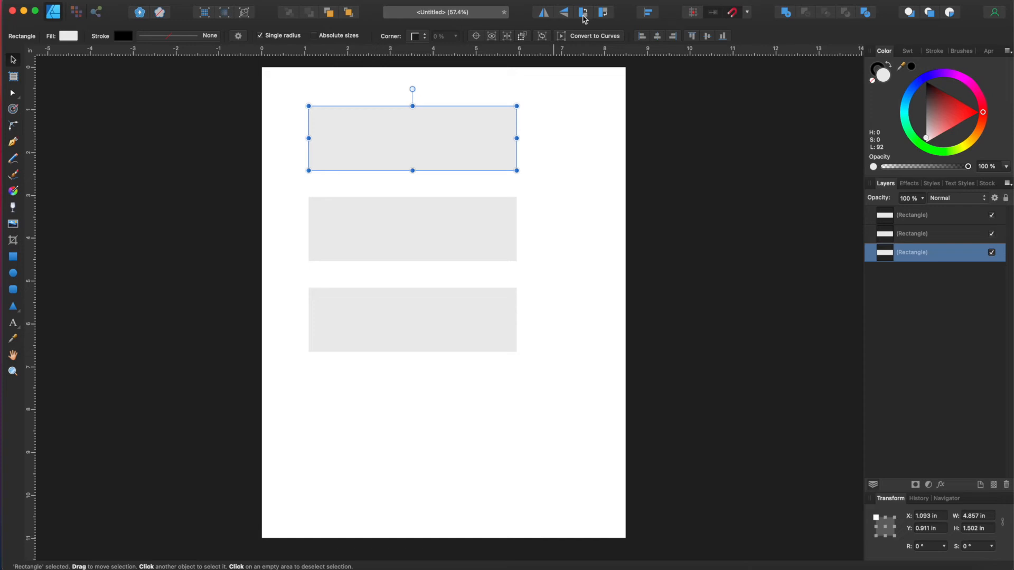
{"action": "left_click", "coordinate": [583, 18]}
{"action": "left_click", "coordinate": [583, 17]}
{"action": "left_click", "coordinate": [583, 17]}
{"action": "left_click", "coordinate": [583, 17]}
{"action": "left_click", "coordinate": [606, 13]}
{"action": "left_click", "coordinate": [608, 13]}
{"action": "left_click", "coordinate": [608, 13]}
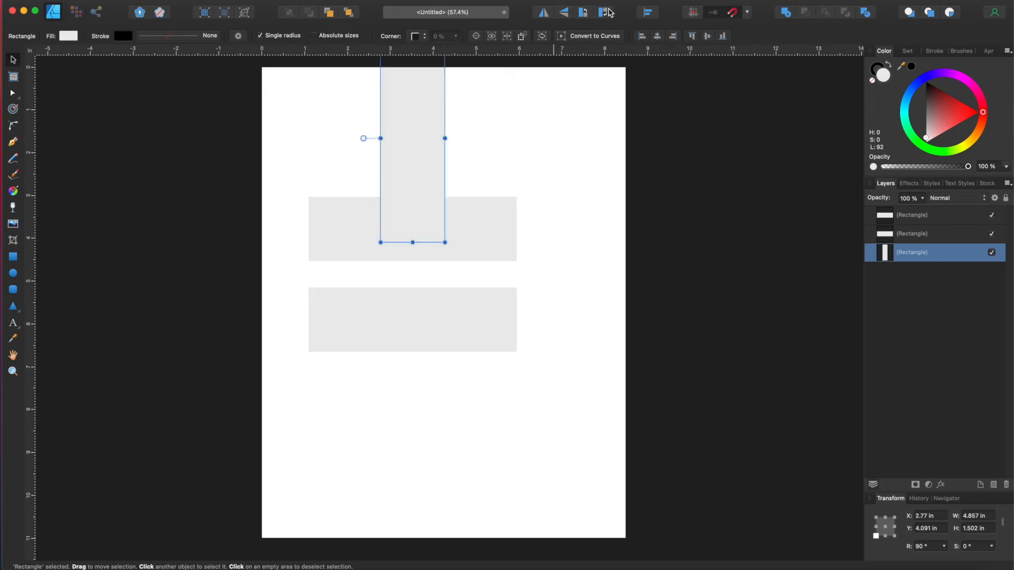
{"action": "left_click", "coordinate": [606, 17]}
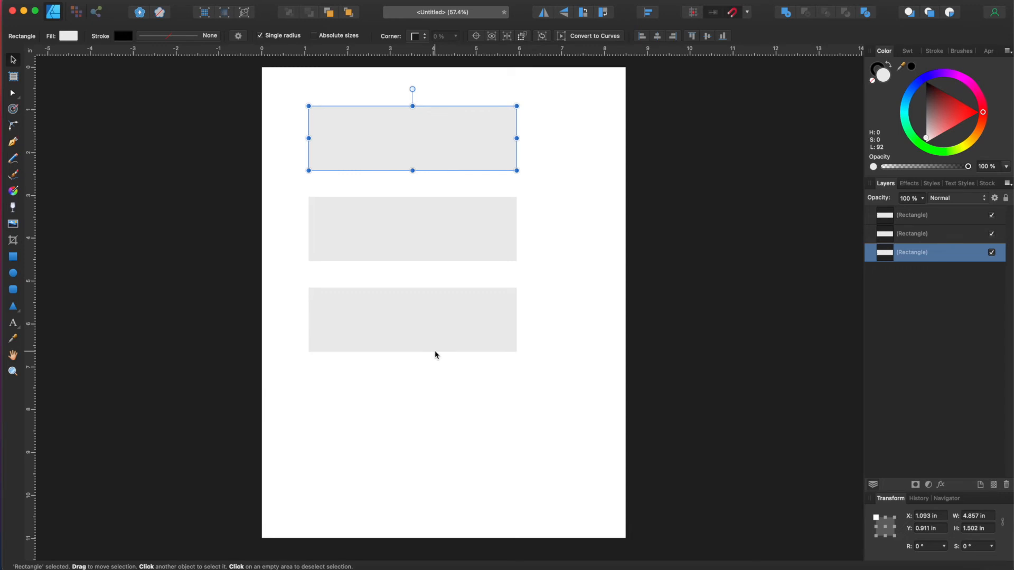
{"action": "left_click", "coordinate": [555, 282]}
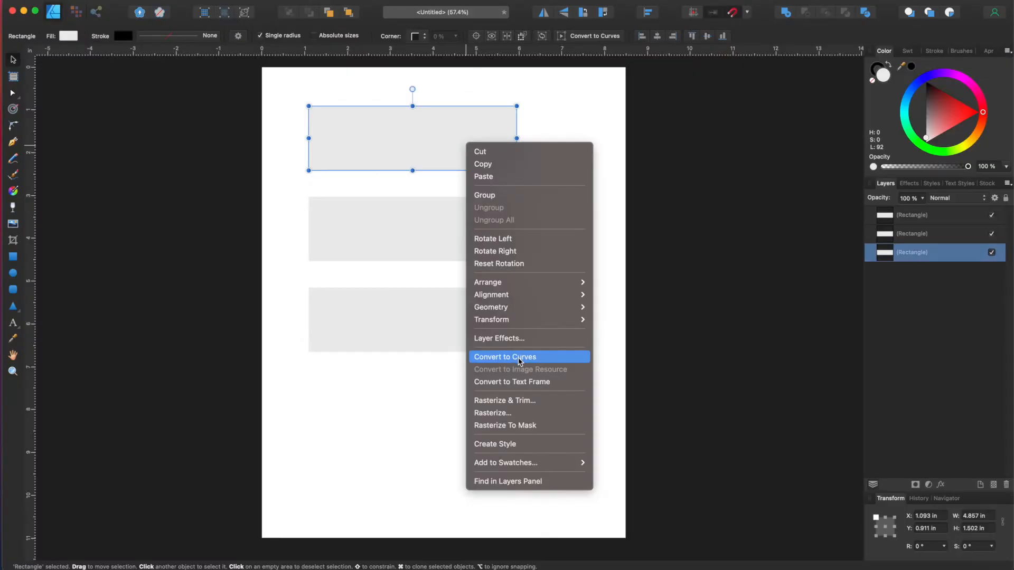
Step: Convert the top, middle and bottom rectangles to curves, then start File > Export
{"action": "left_click", "coordinate": [523, 355]}
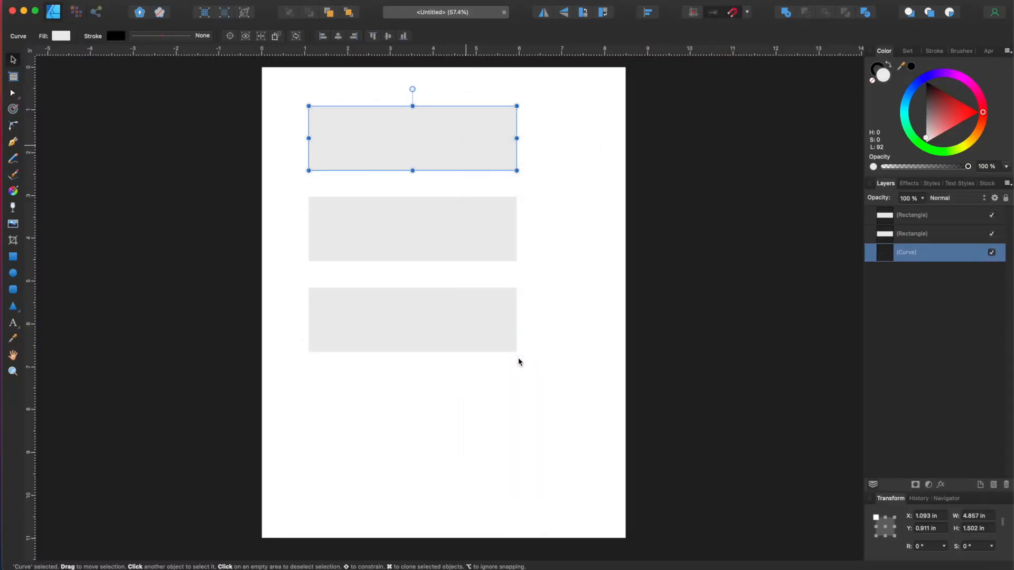
{"action": "left_click", "coordinate": [452, 224]}
{"action": "right_click", "coordinate": [452, 224]}
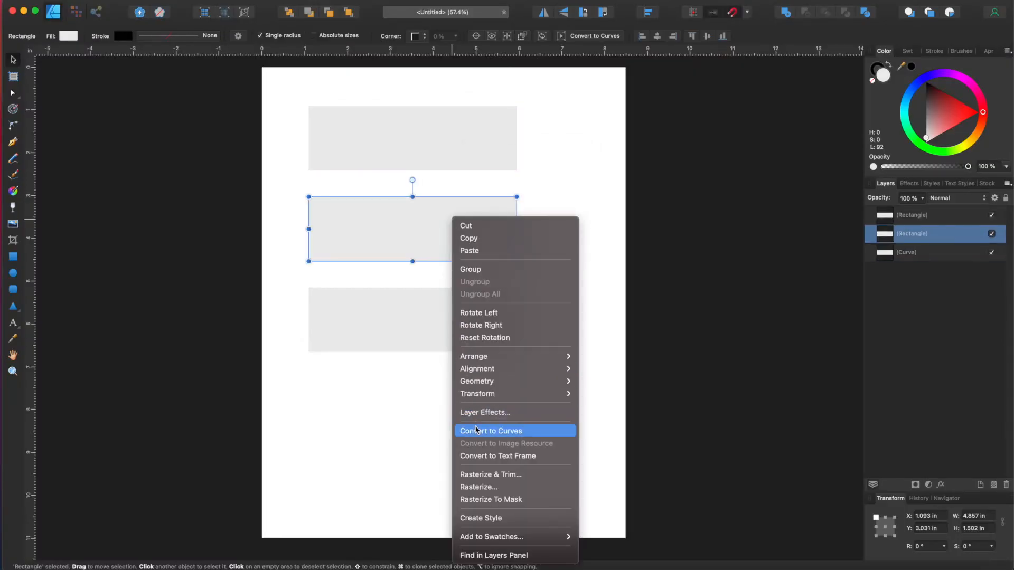
{"action": "left_click", "coordinate": [491, 431]}
{"action": "left_click", "coordinate": [430, 336]}
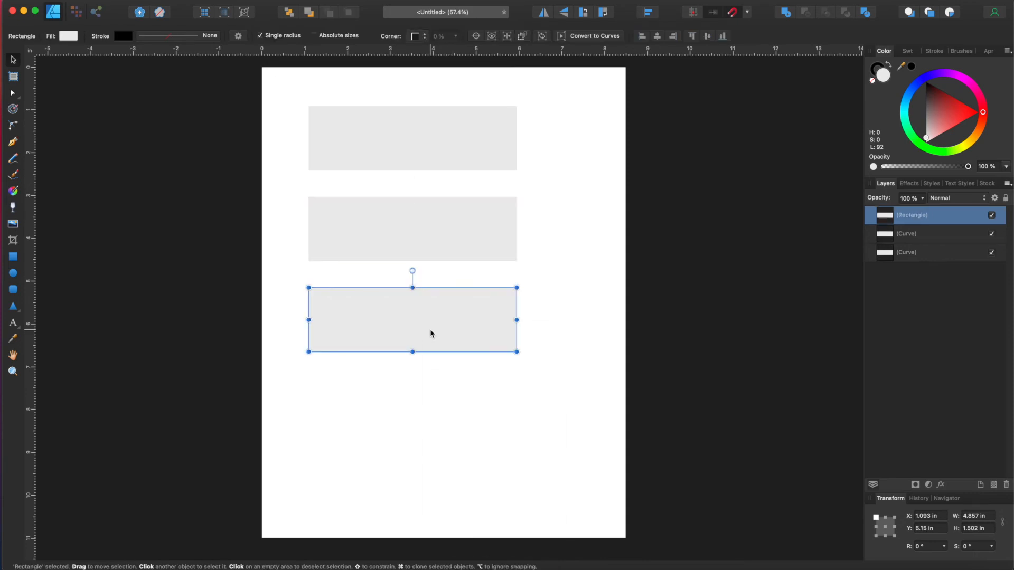
{"action": "right_click", "coordinate": [431, 332]}
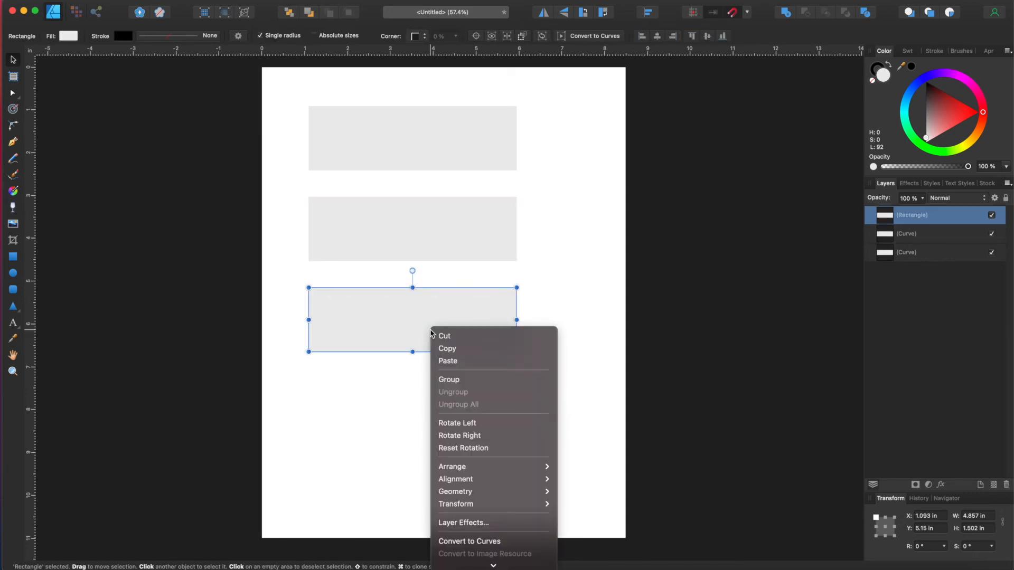
{"action": "left_click", "coordinate": [469, 542]}
{"action": "left_click", "coordinate": [543, 231]}
{"action": "left_click", "coordinate": [108, 0]}
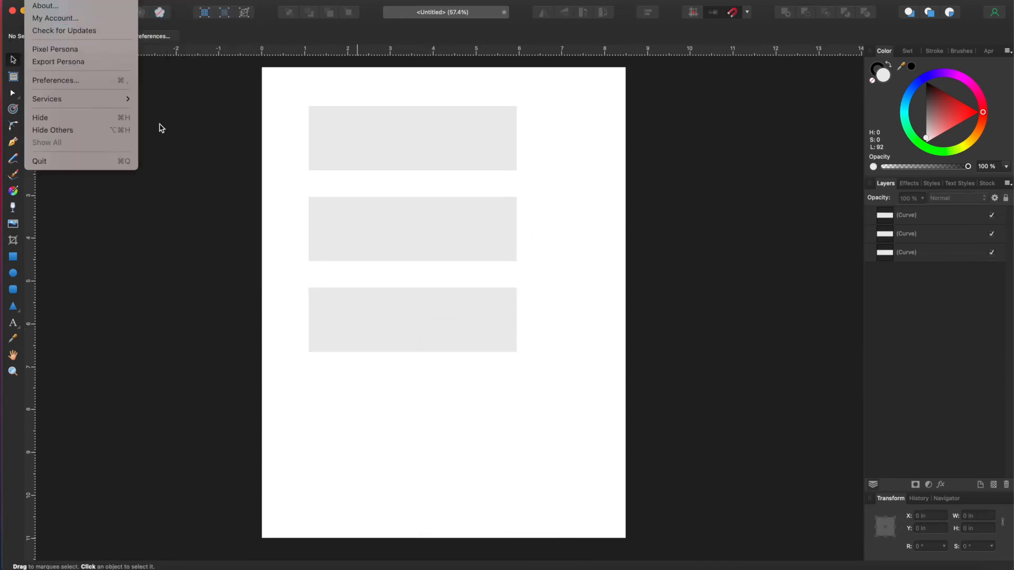
{"action": "left_click", "coordinate": [141, 209]}
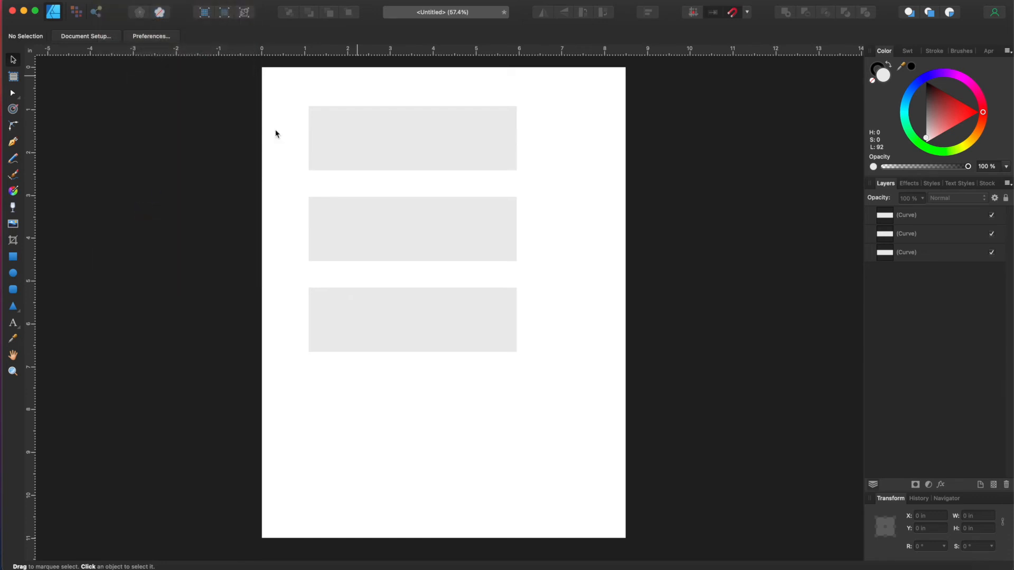
Step: Choose SVG format in the Export dialog, then dismiss it without exporting
{"action": "left_click", "coordinate": [542, 118]}
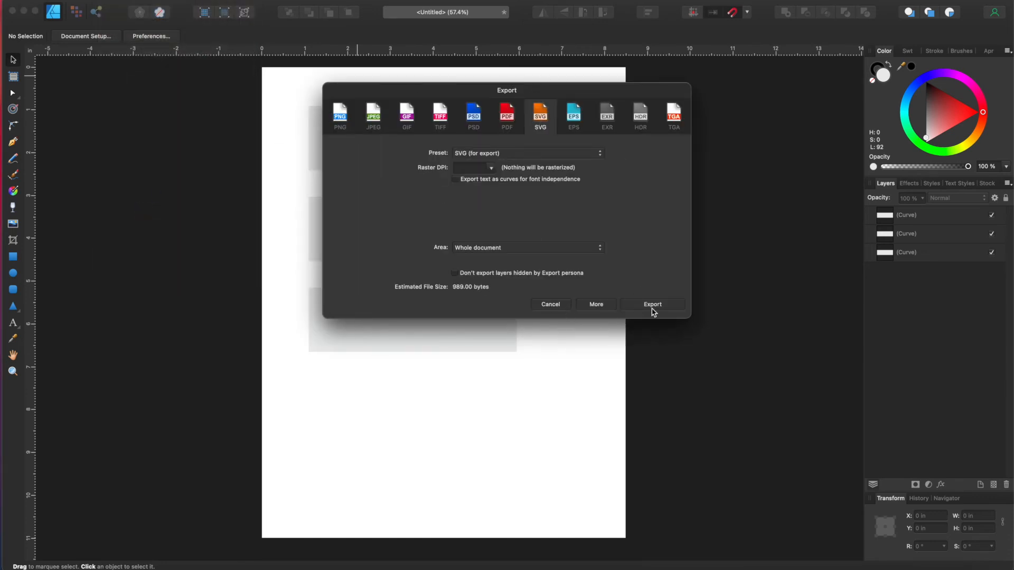
{"action": "left_click", "coordinate": [552, 310]}
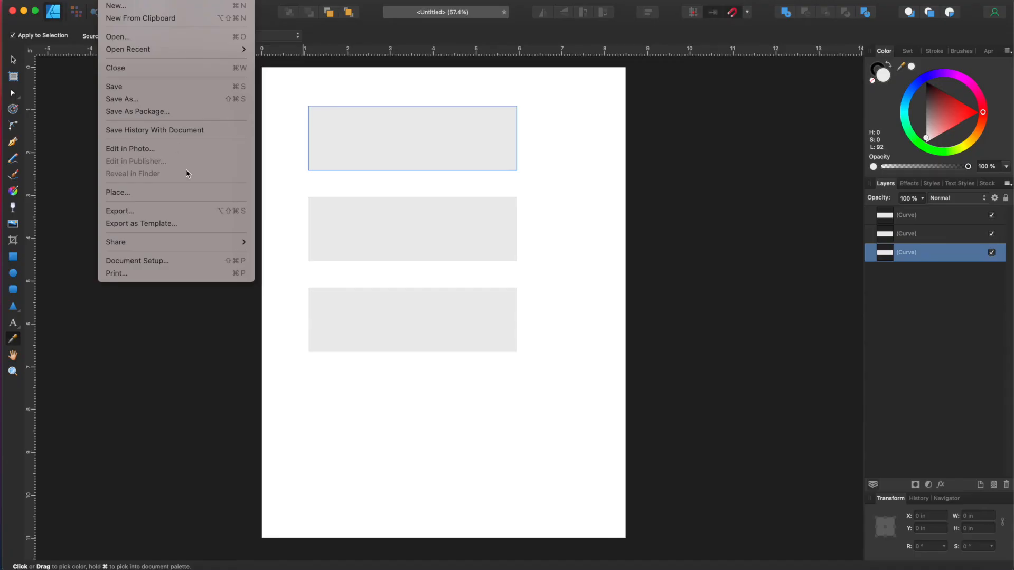
Step: Abandon Save As and set the whole-document export to JPEG, Best quality, 2550 × 3300 px
{"action": "left_click", "coordinate": [185, 99]}
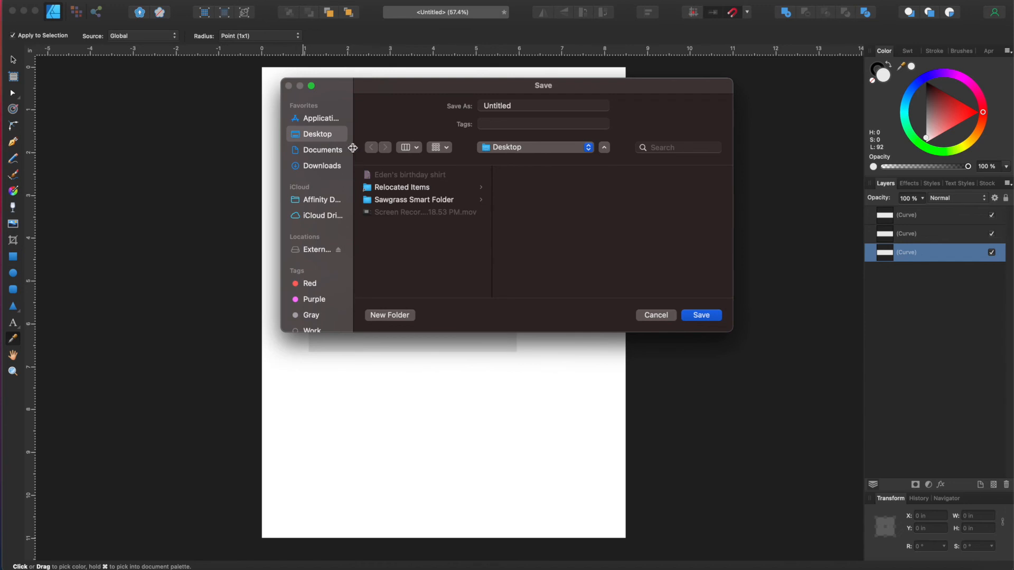
{"action": "left_click", "coordinate": [656, 314]}
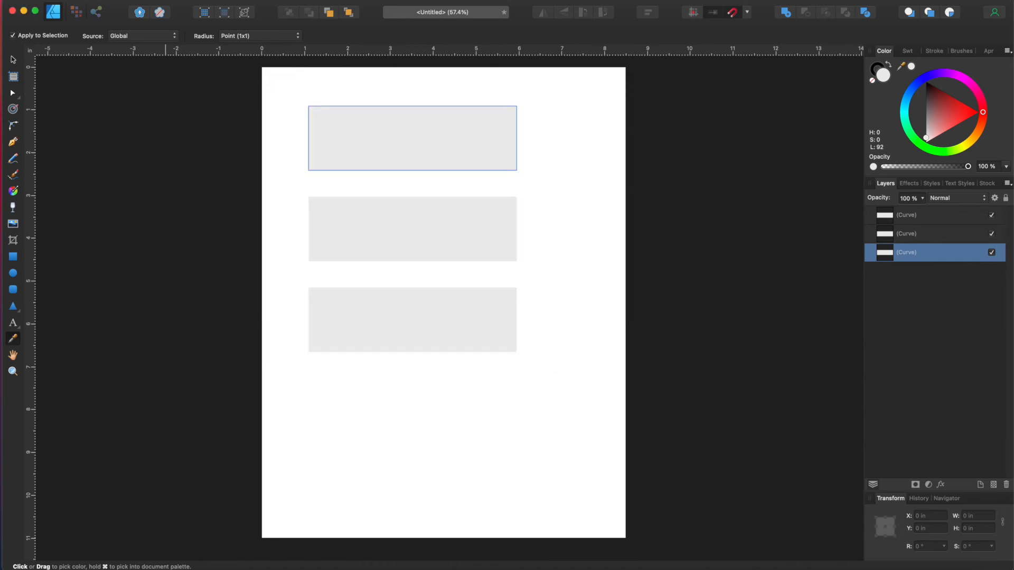
{"action": "left_click", "coordinate": [110, 0]}
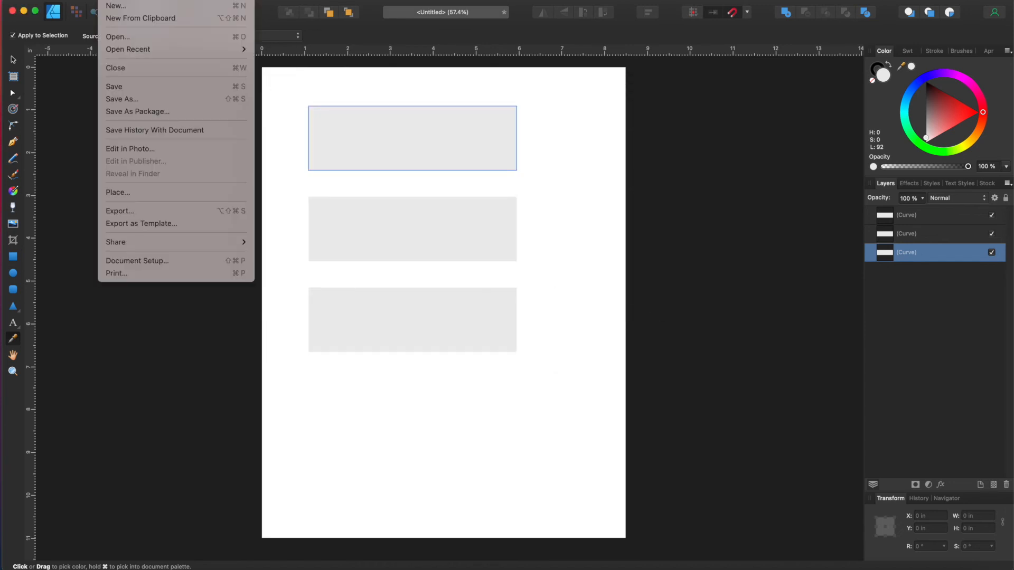
{"action": "left_click", "coordinate": [133, 210]}
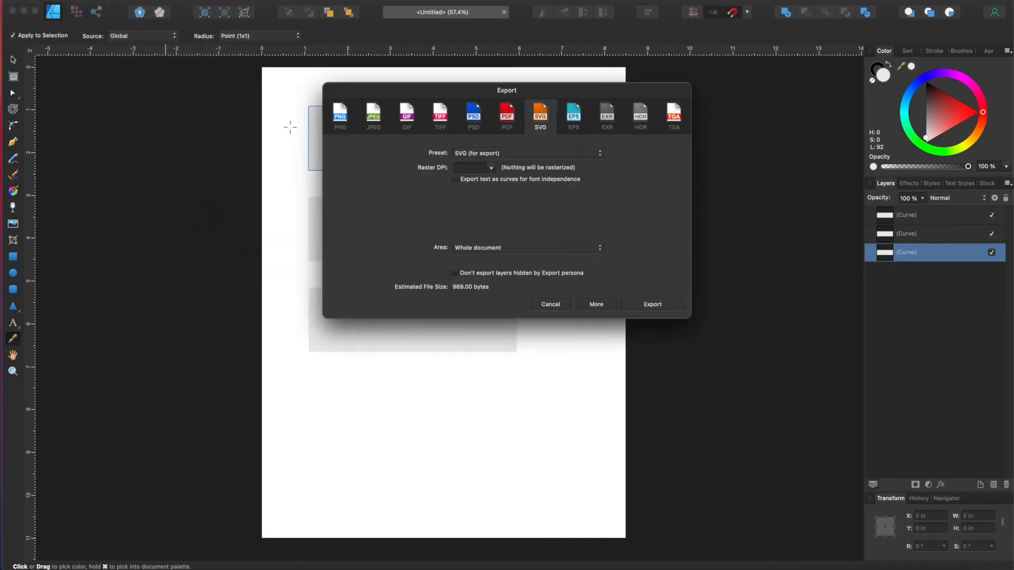
{"action": "left_click", "coordinate": [339, 123]}
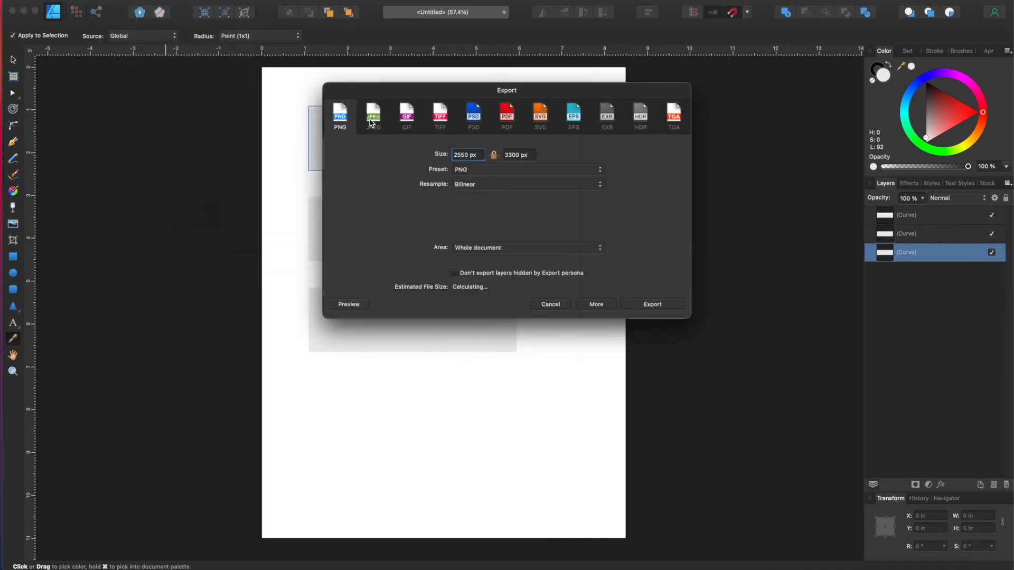
{"action": "left_click", "coordinate": [372, 123]}
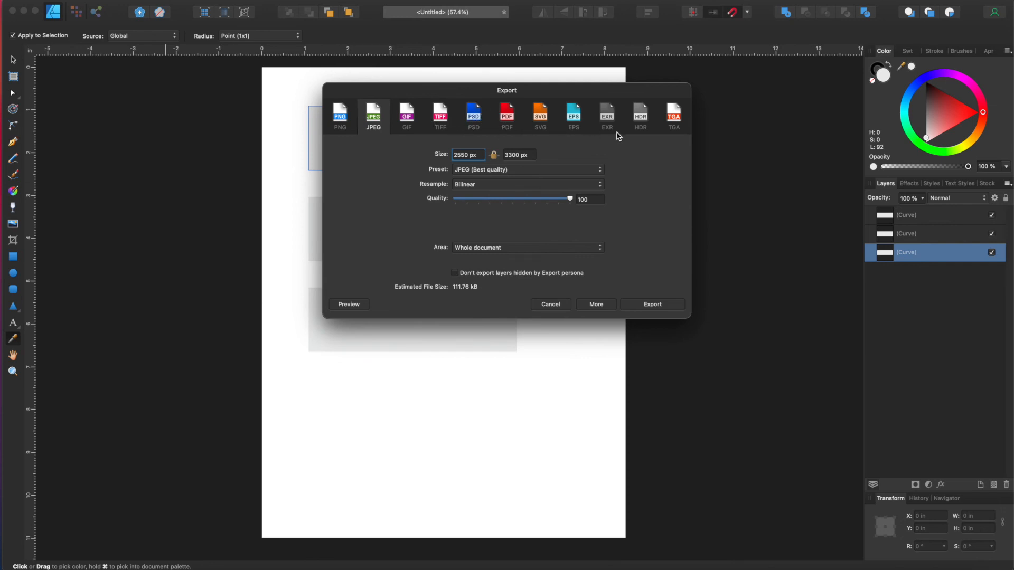
{"action": "left_click", "coordinate": [340, 122]}
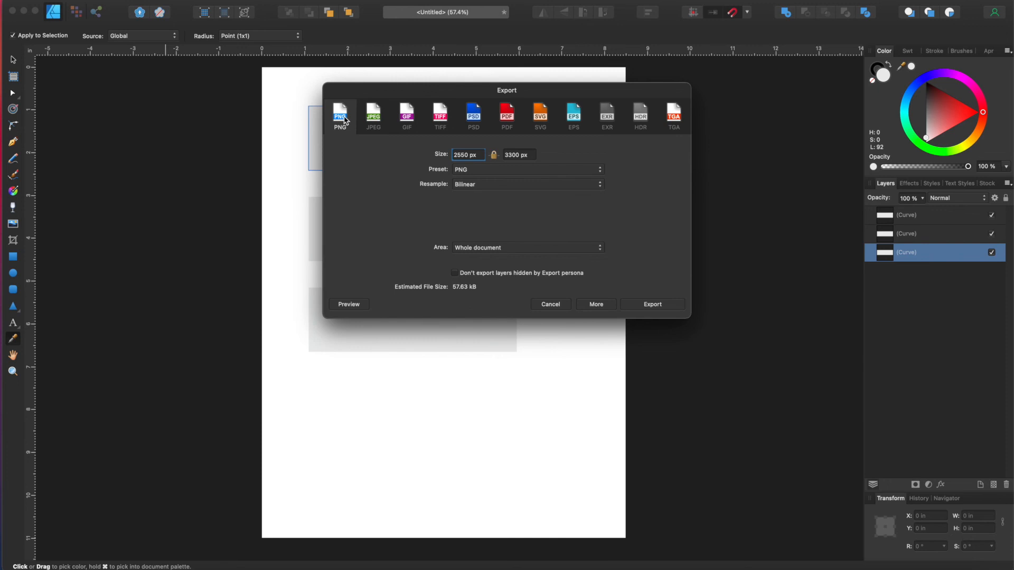
{"action": "left_click", "coordinate": [377, 120]}
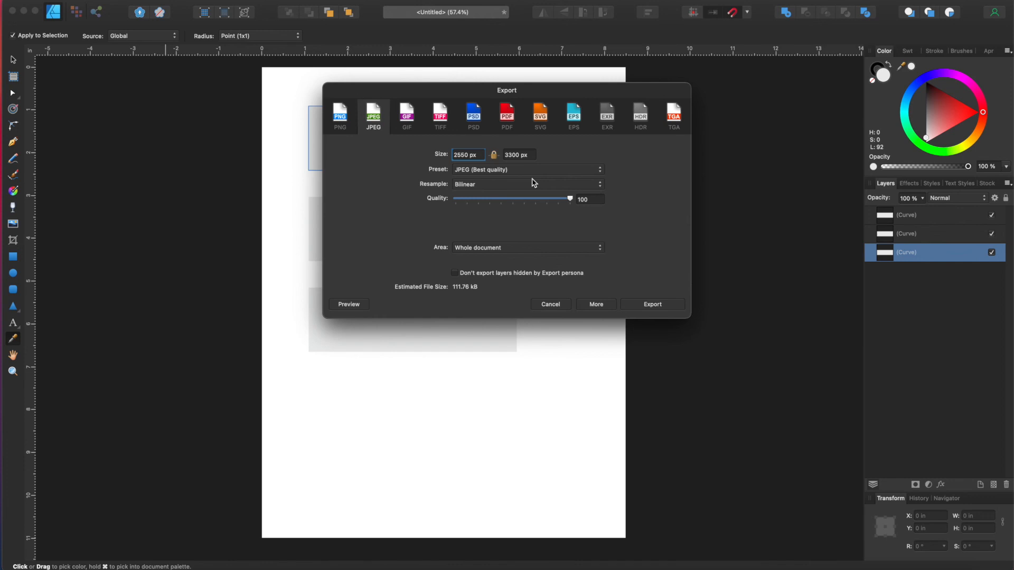
Step: Export the page as the JPEG 'Untitled' in Documents, then undo the accidental white fill
{"action": "left_click", "coordinate": [656, 305]}
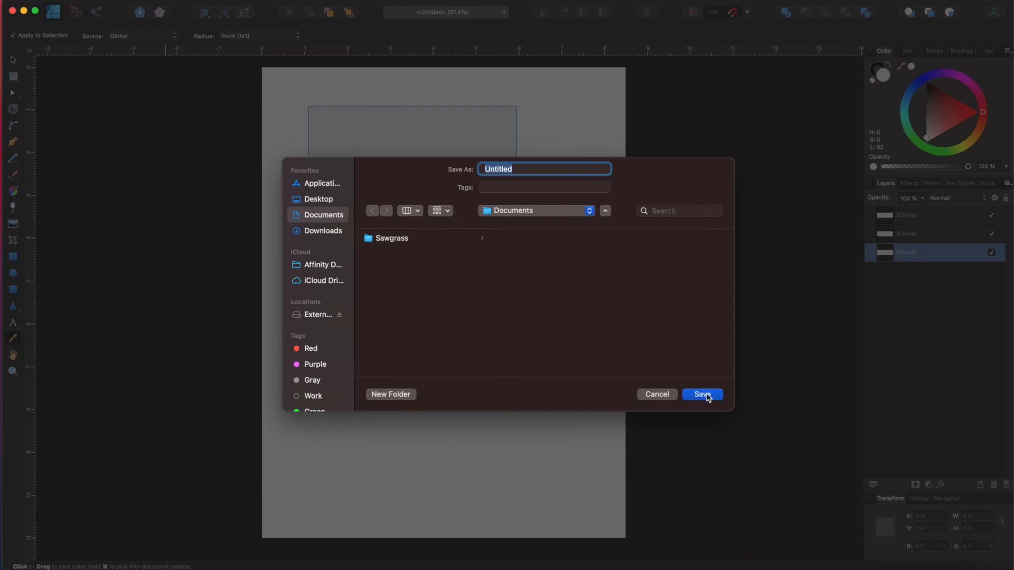
{"action": "left_click", "coordinate": [649, 401]}
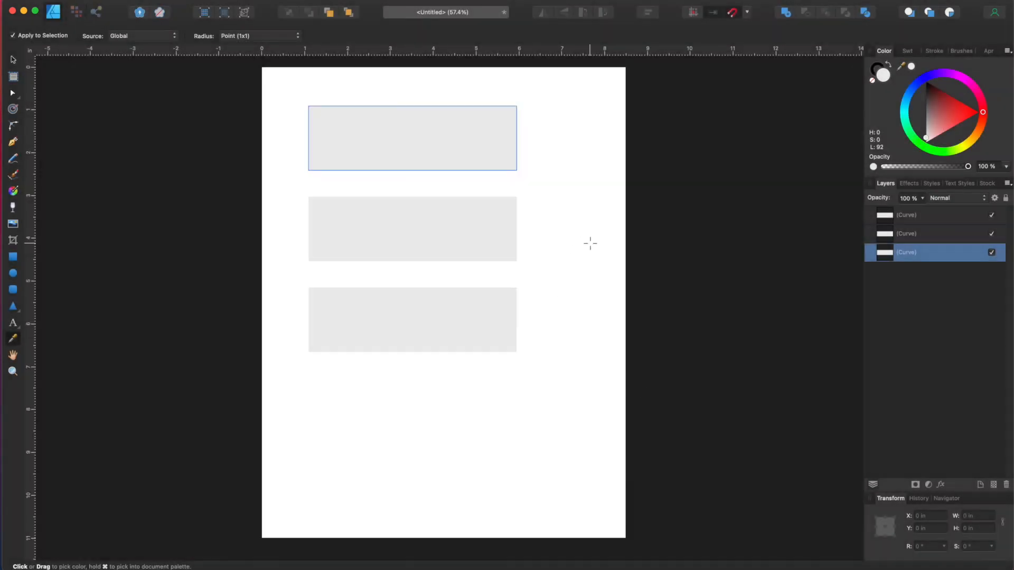
{"action": "left_click", "coordinate": [588, 242]}
{"action": "key", "text": "super+z"}
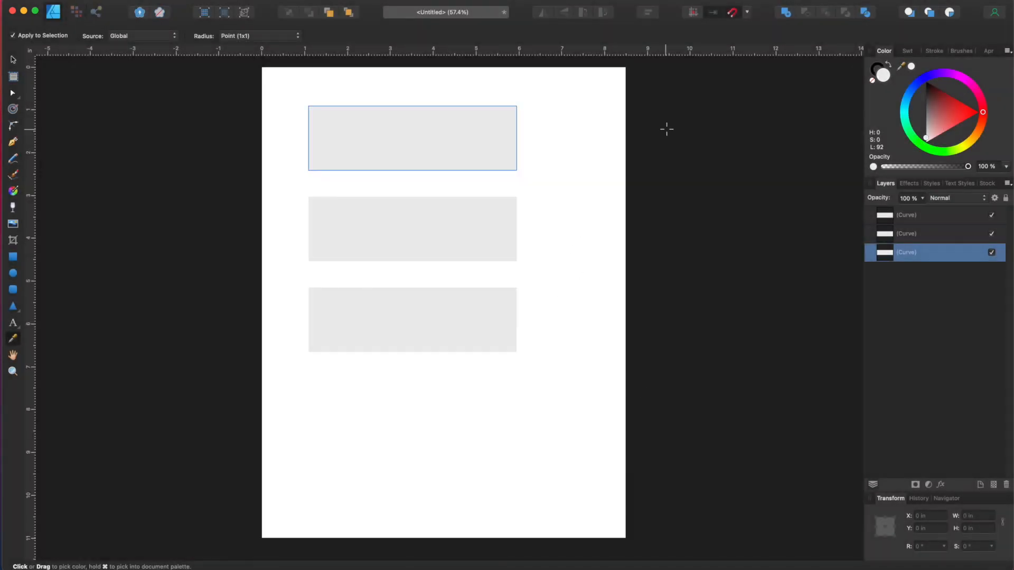